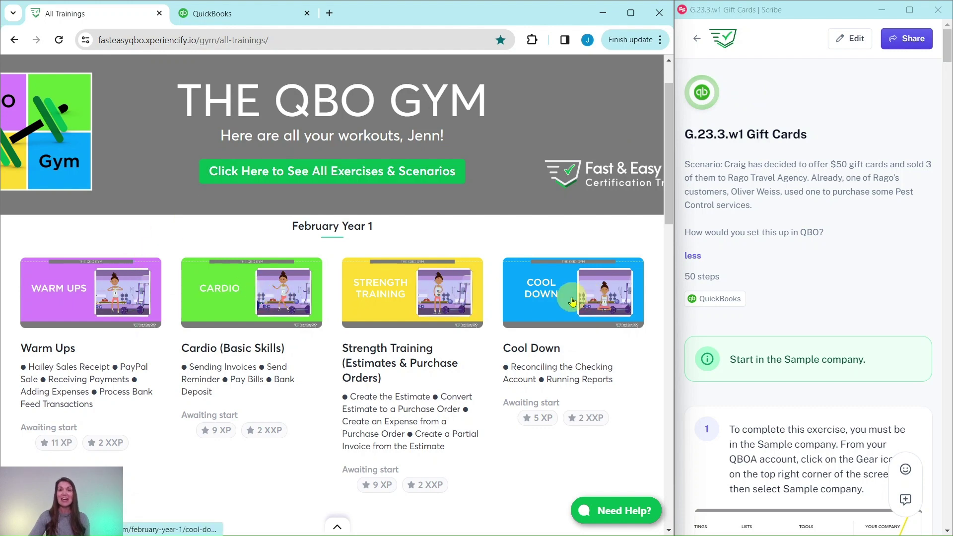
Step: Open the Warm Ups workout listed under March Year 1
scroll(301, 379, down, 5)
scroll(277, 323, down, 3)
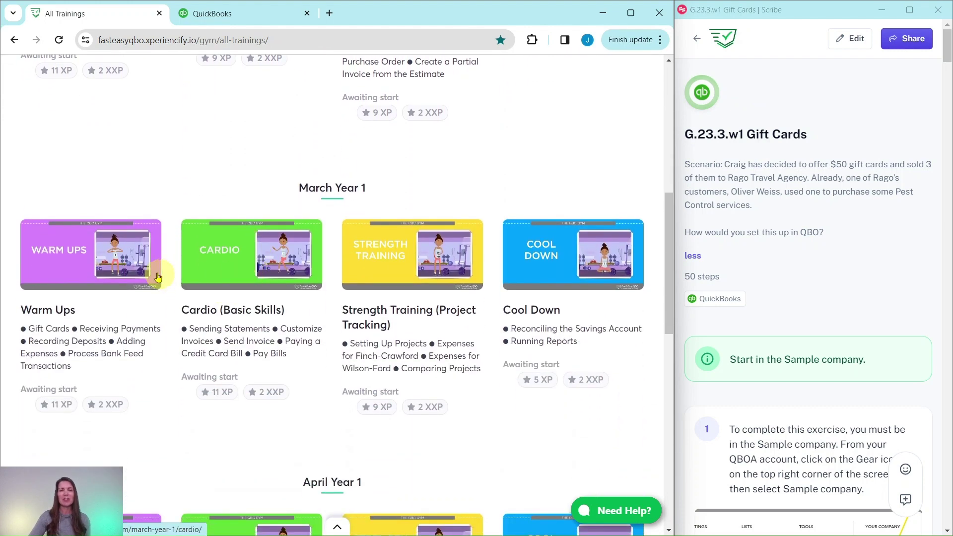
click(83, 268)
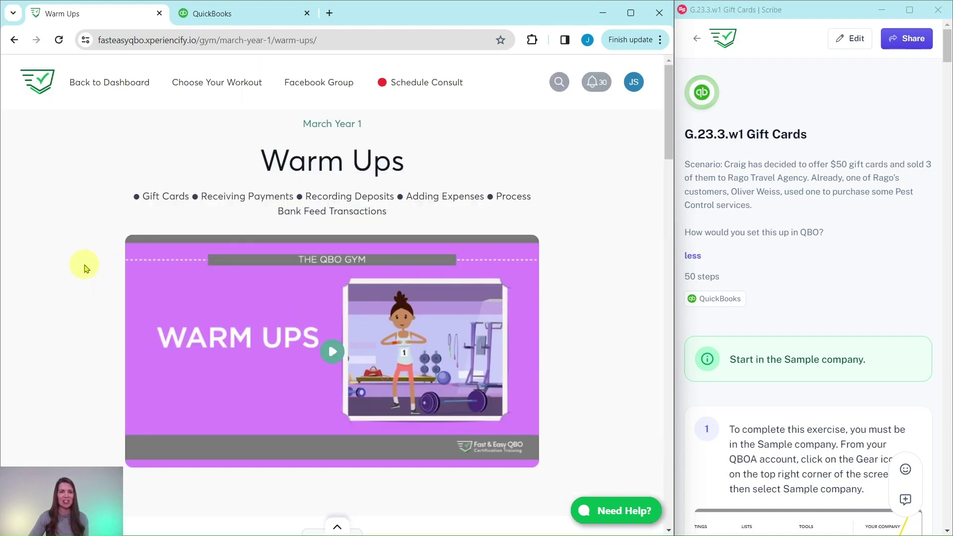
Step: Look through the Warm Ups page, from the quiz to hands-on practices G.23.3.w1 through G.23.3.w5
scroll(169, 218, down, 1)
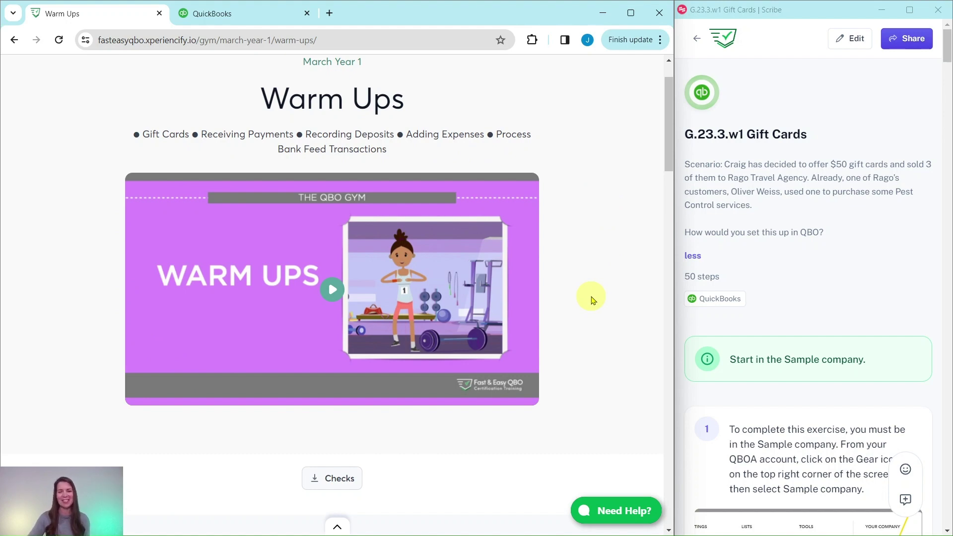
scroll(568, 298, down, 10)
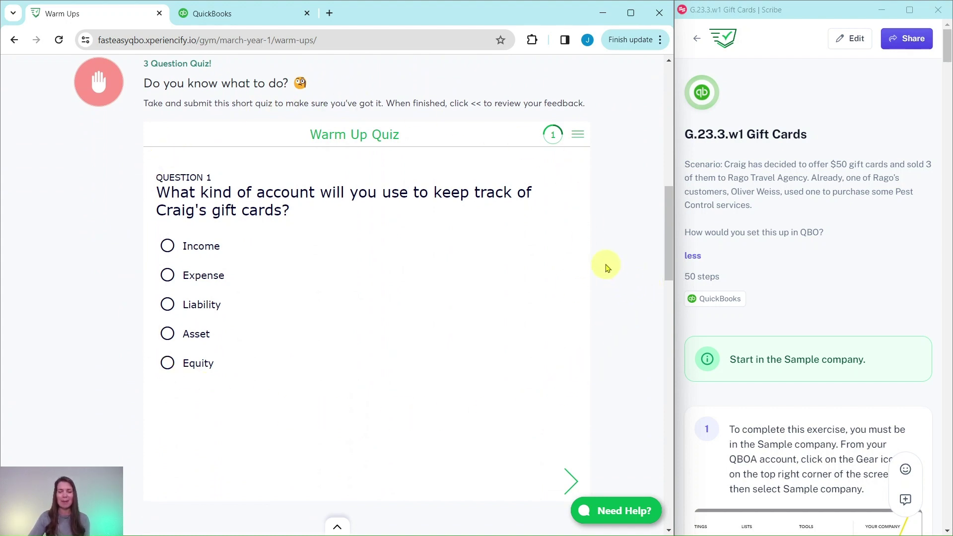
scroll(608, 268, down, 10)
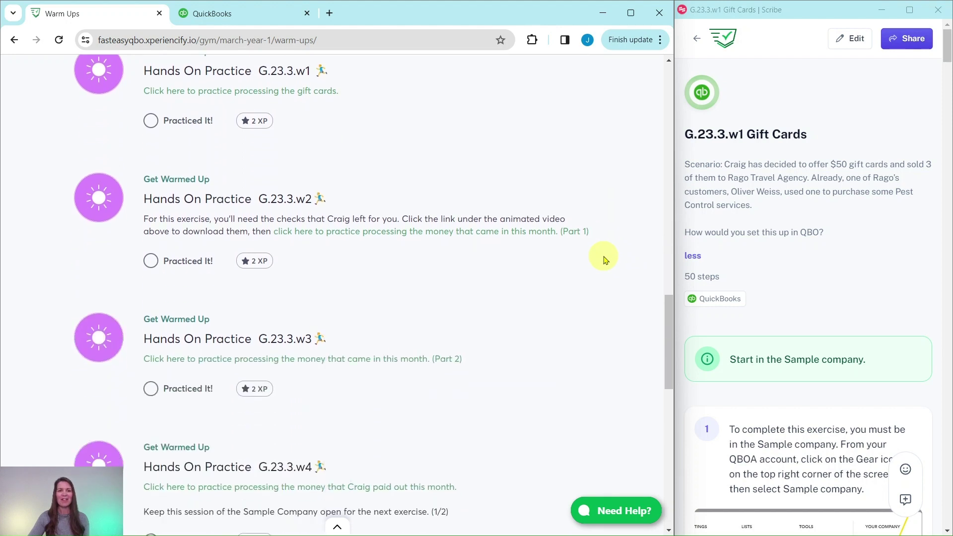
scroll(602, 259, down, 7)
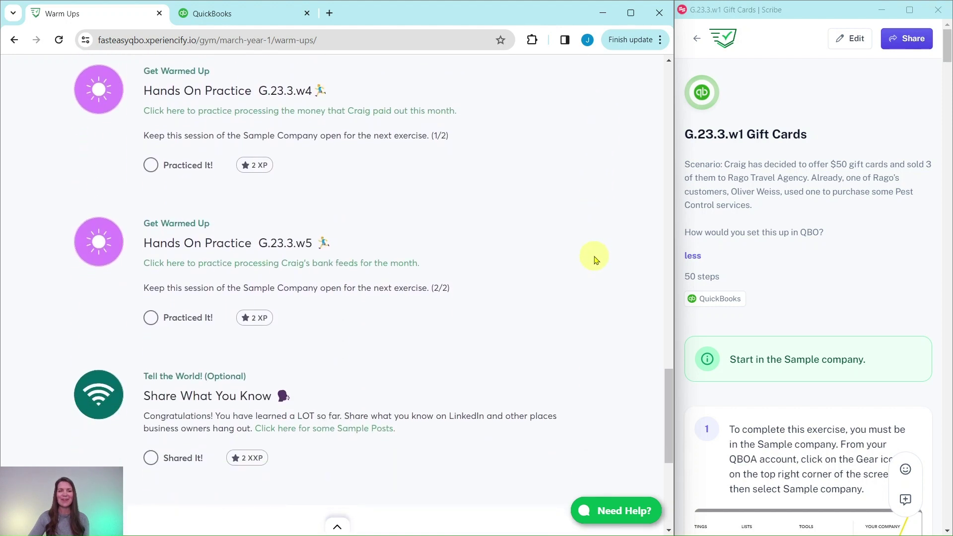
scroll(595, 259, down, 3)
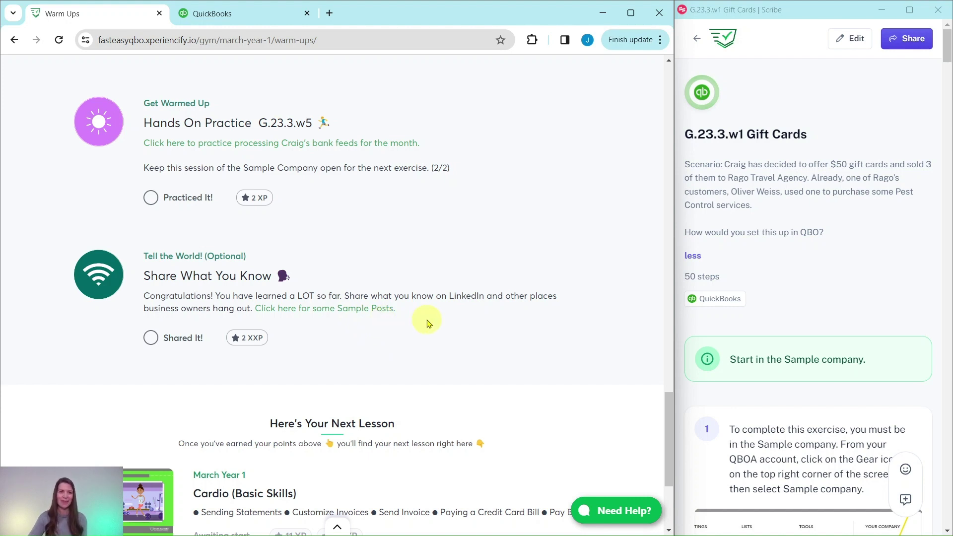
scroll(426, 320, up, 10)
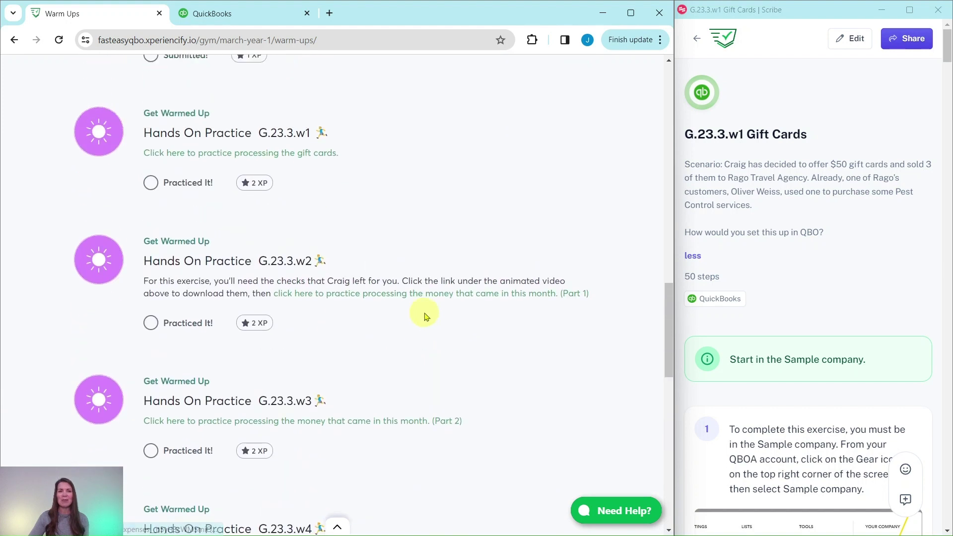
scroll(426, 316, up, 1)
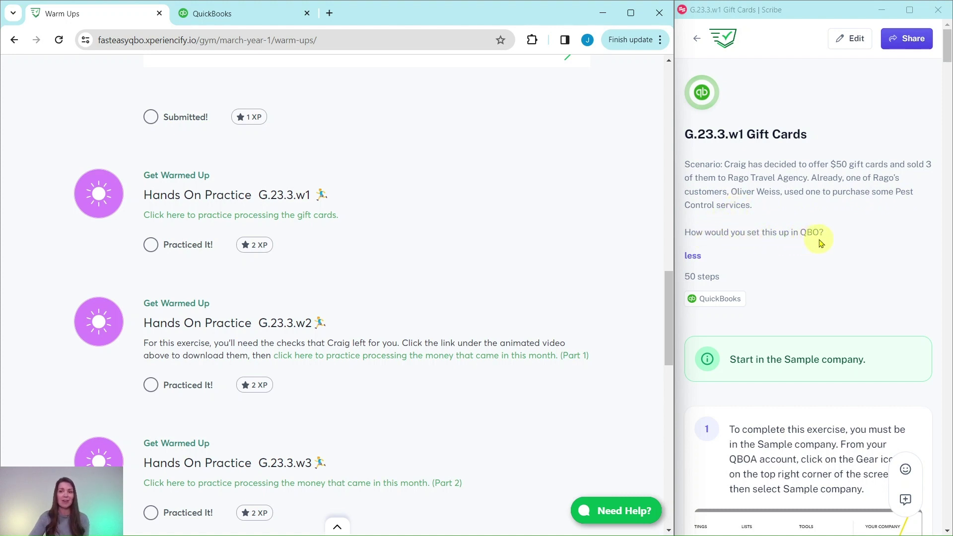
Step: Switch to QuickBooks and, following the guide's setup section, open the sample company's Products and Services list
scroll(817, 238, down, 4)
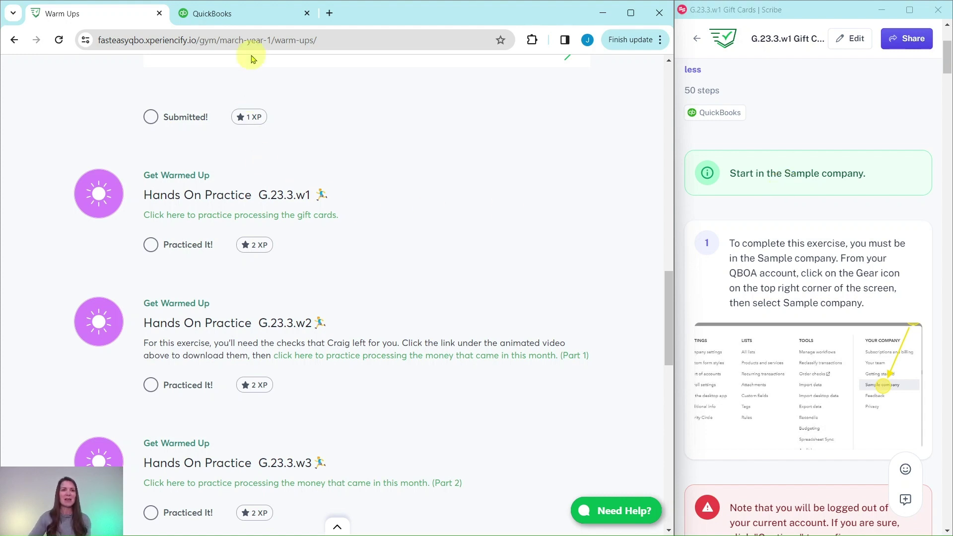
click(249, 14)
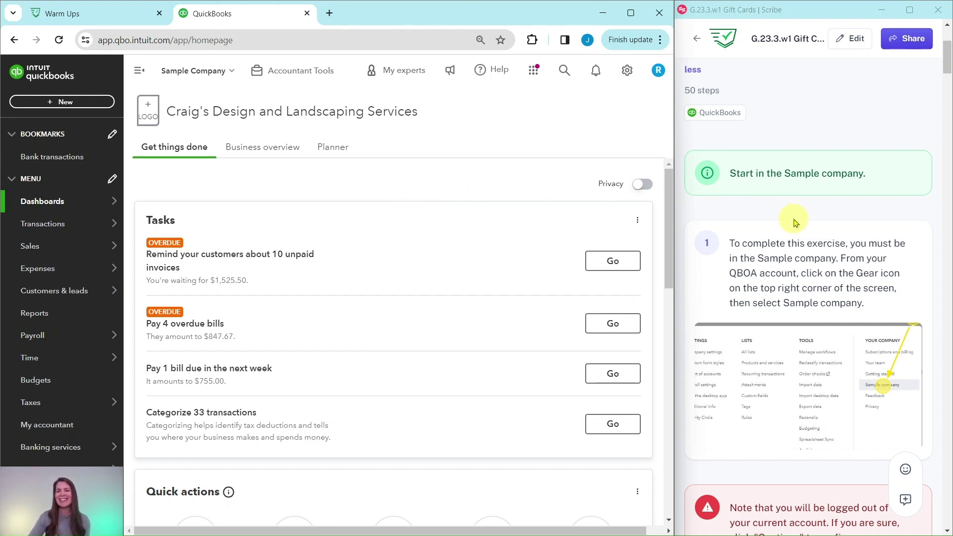
scroll(792, 221, down, 5)
scroll(790, 223, down, 10)
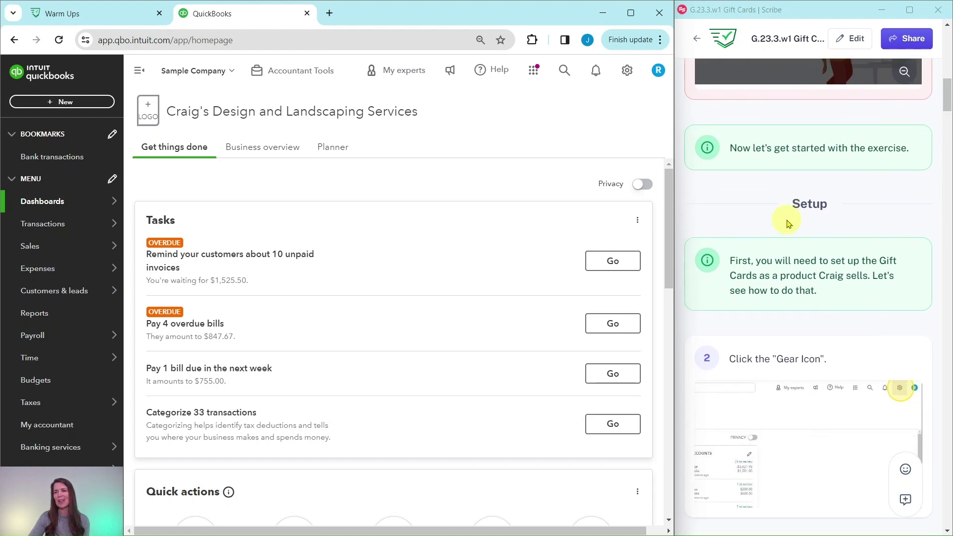
scroll(787, 224, down, 1)
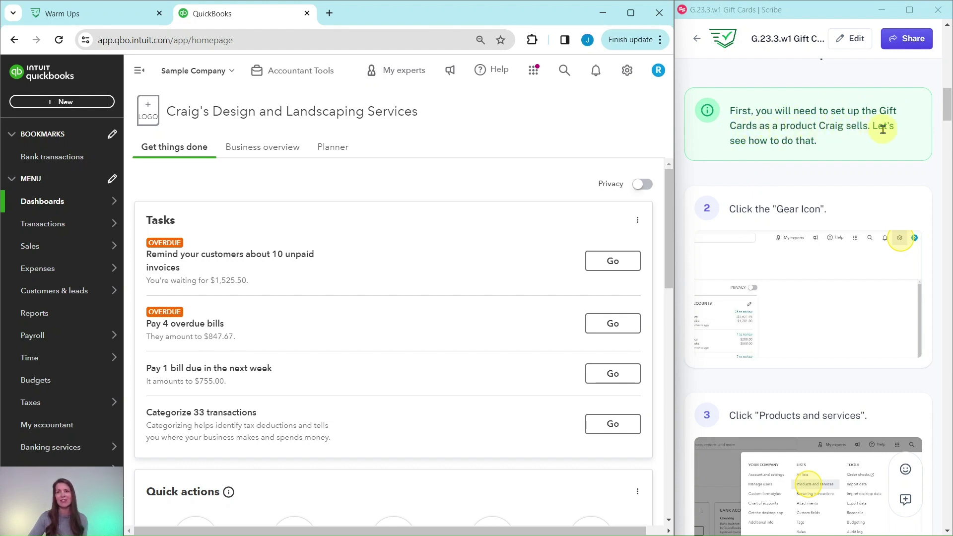
scroll(774, 141, down, 2)
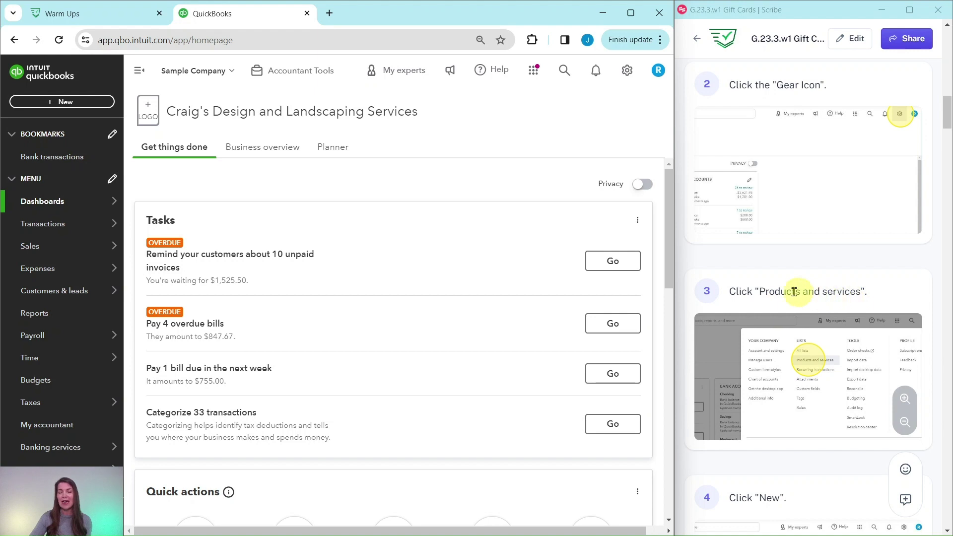
click(628, 73)
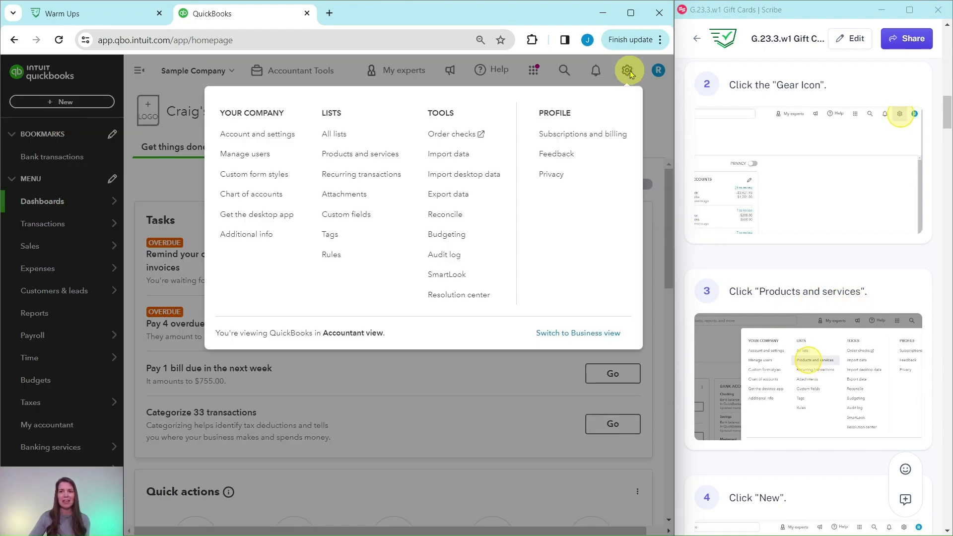
click(341, 159)
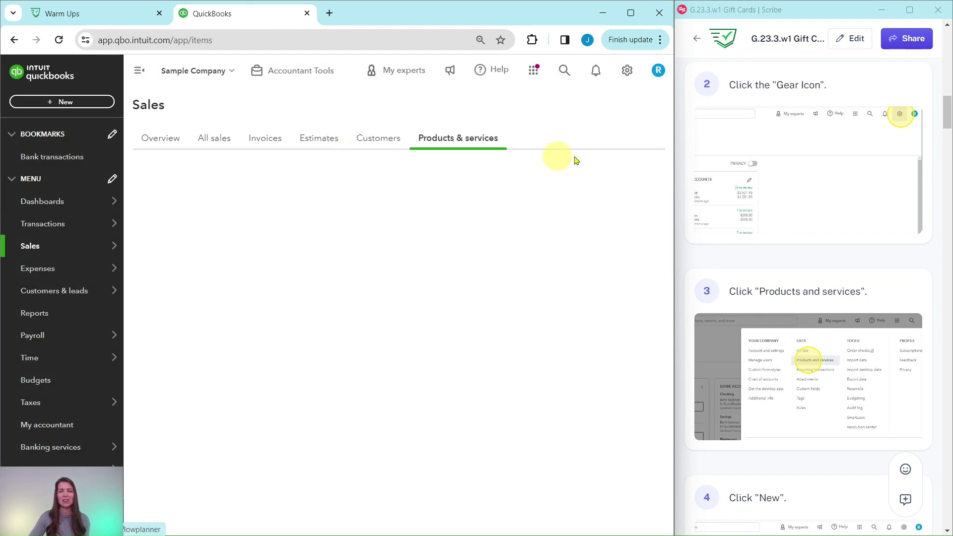
Step: Start a new product/service item of the Non-inventory type
scroll(826, 149, down, 5)
scroll(828, 142, down, 4)
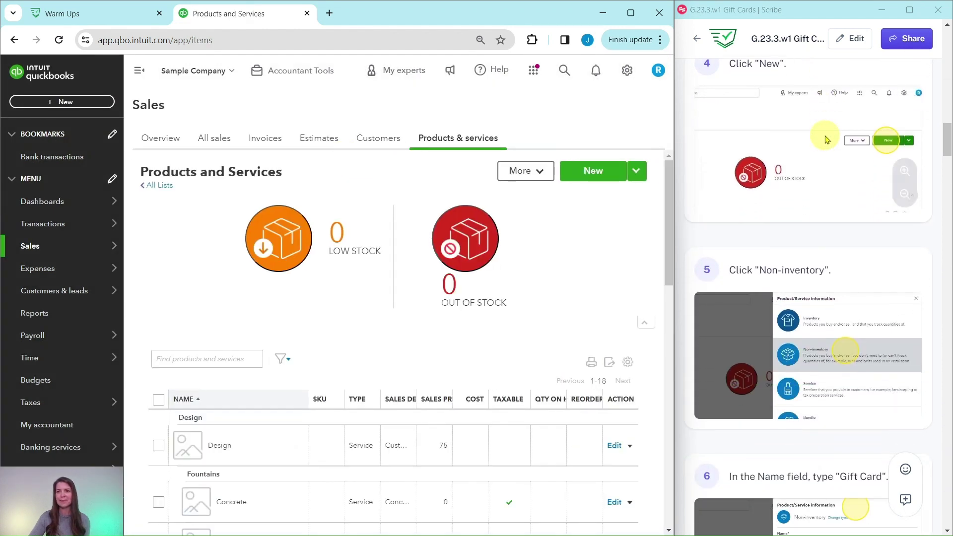
scroll(828, 139, up, 1)
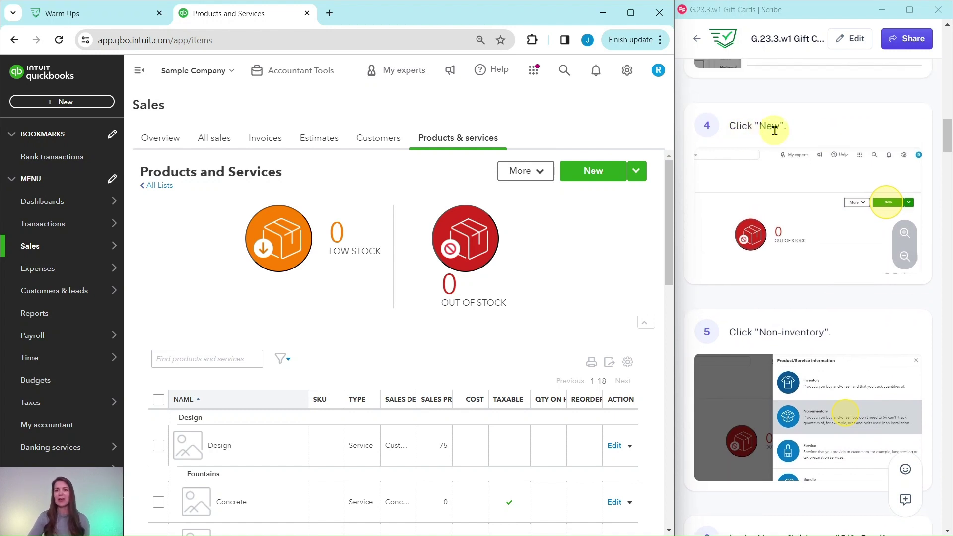
click(595, 176)
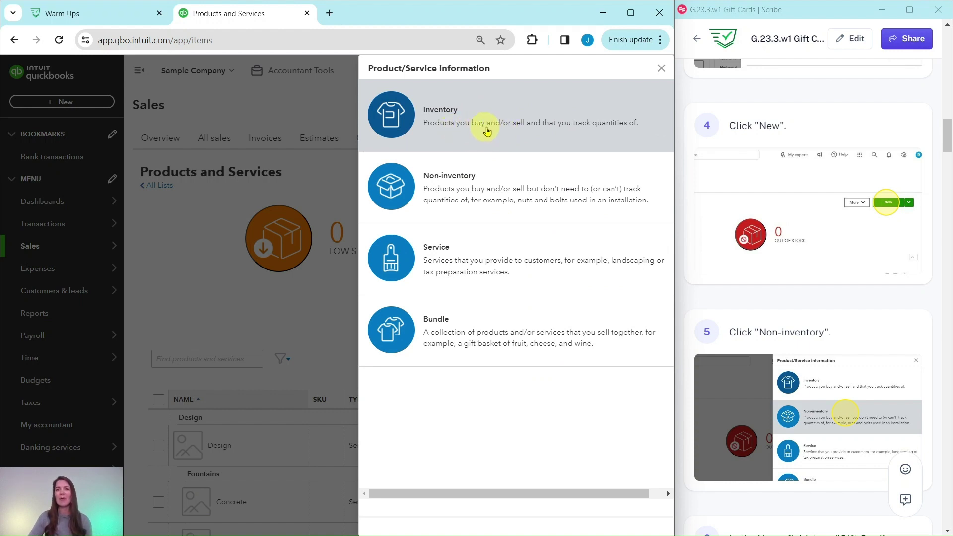
click(442, 188)
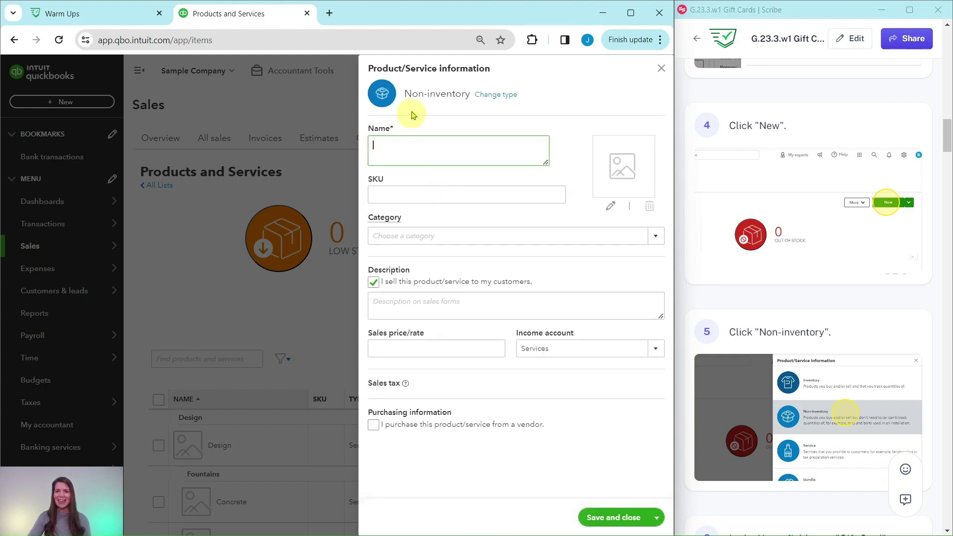
Step: Name the new non-inventory item "Gift Card" and enter "$50 Gift Card" as its sales description
scroll(783, 225, down, 9)
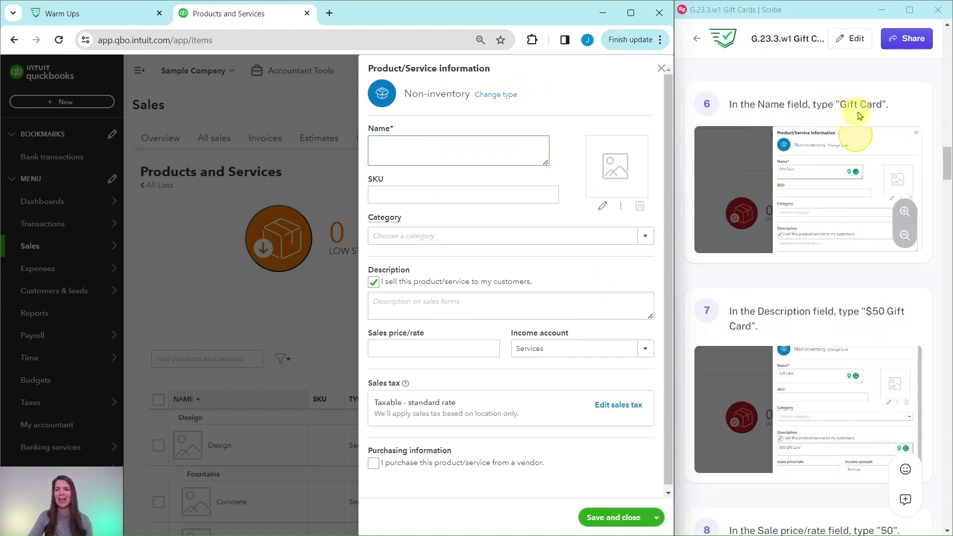
click(476, 146)
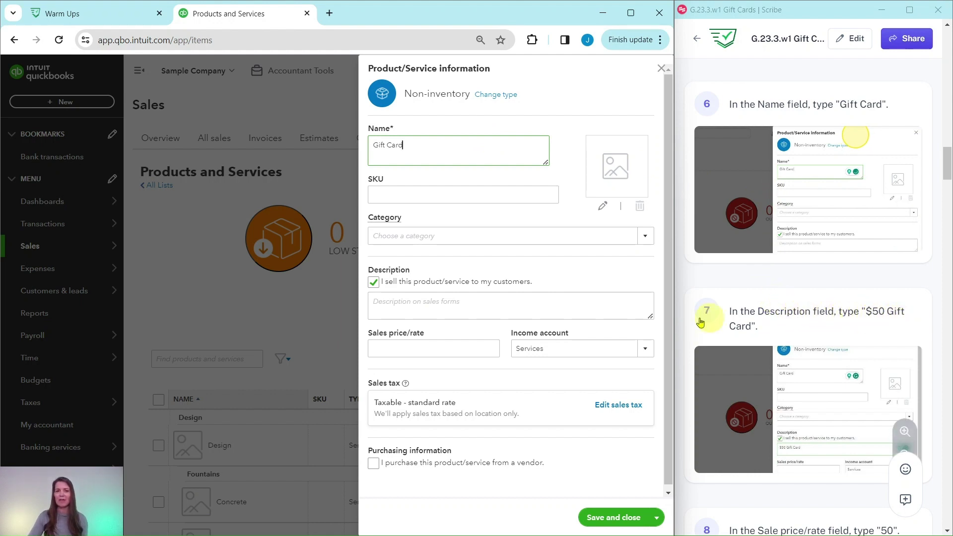
click(402, 308)
text(4)
key(BackSpace)
text($50 Gift Card)
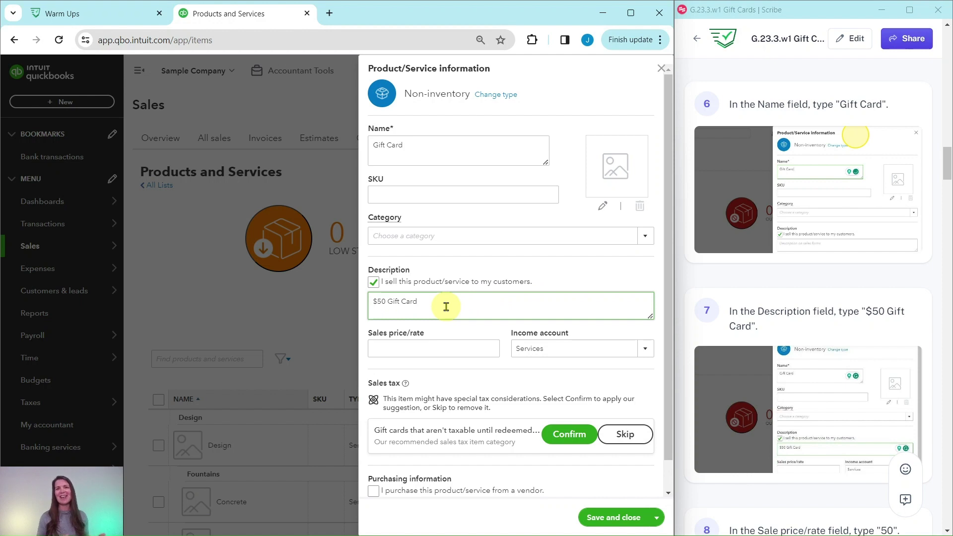
Step: Set the gift card item's sales price/rate to 50
scroll(781, 260, down, 5)
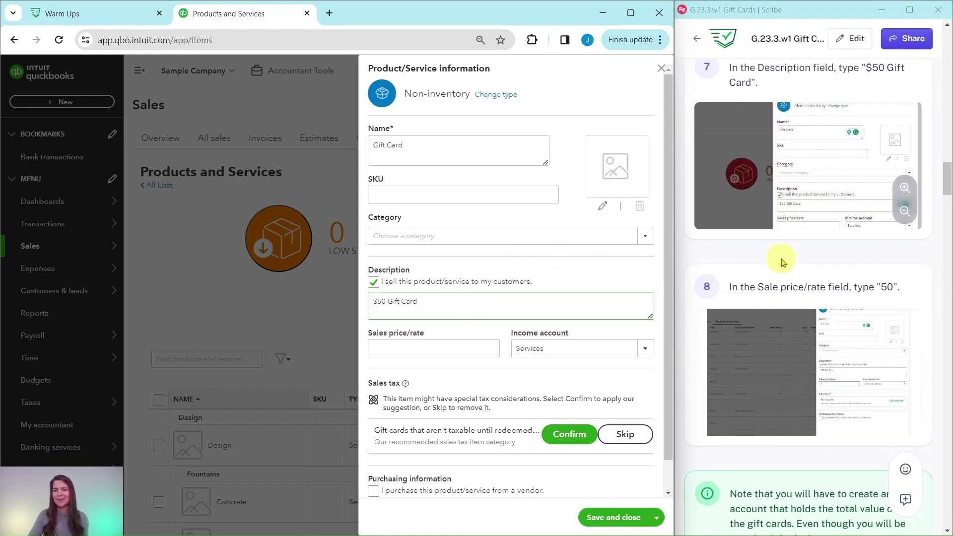
scroll(782, 263, down, 1)
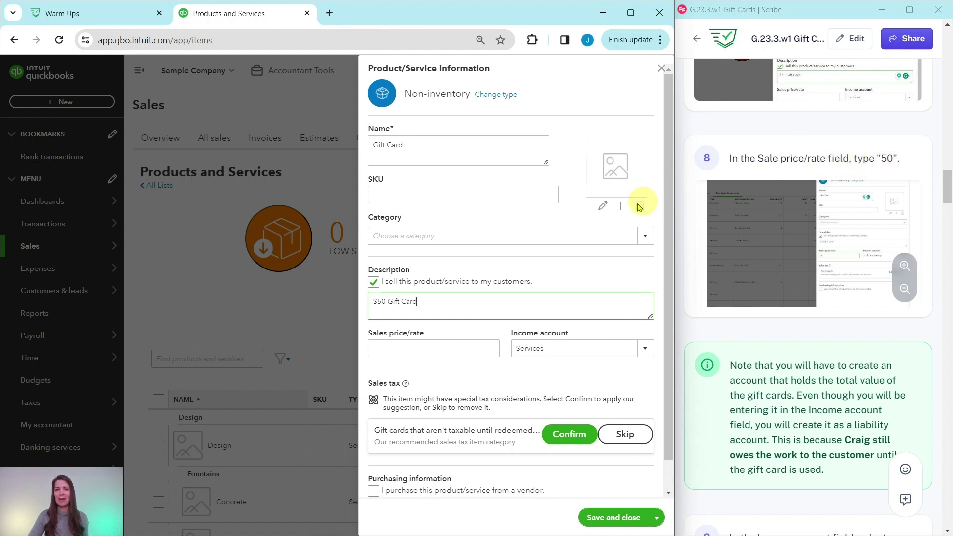
click(457, 344)
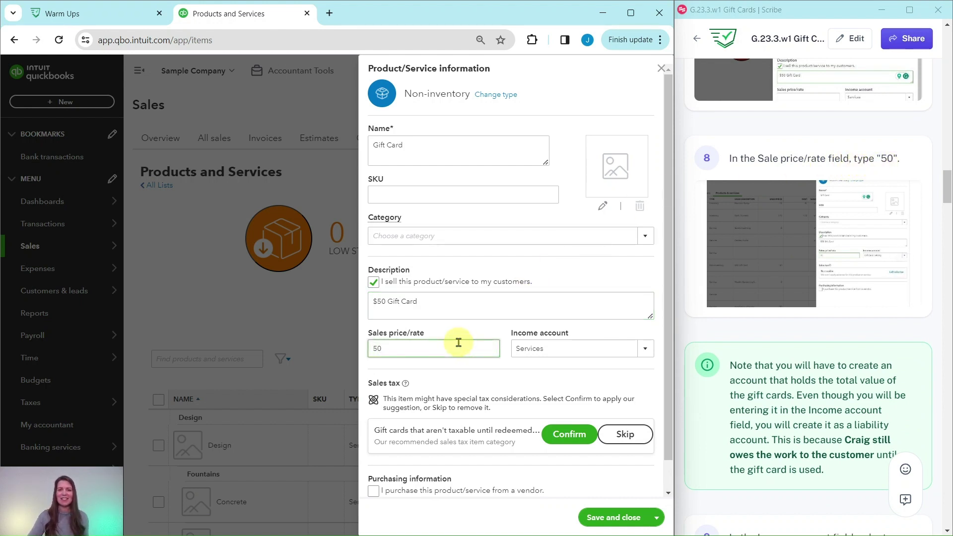
Step: Read the guide's note on the liability account, then start adding a new account for the item's Income account
scroll(766, 319, down, 4)
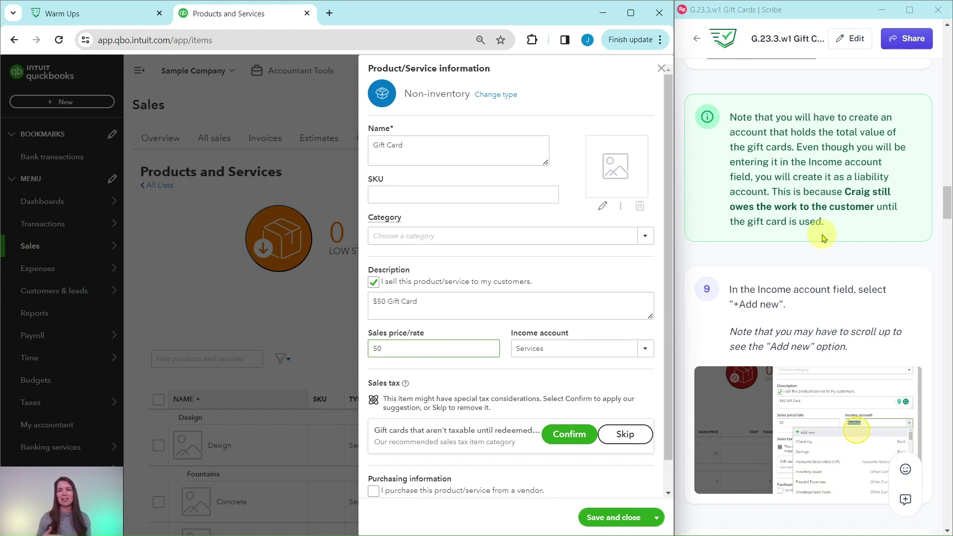
scroll(816, 223, down, 3)
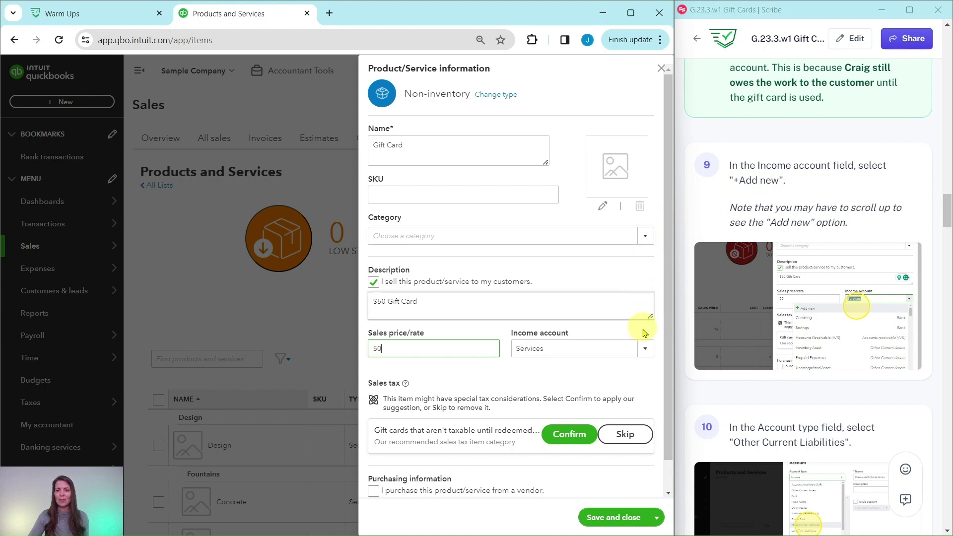
click(645, 353)
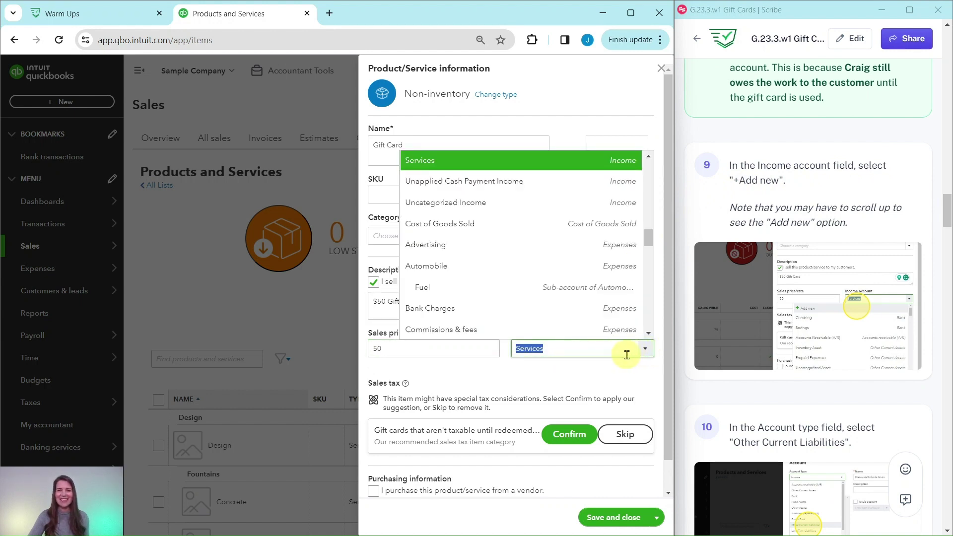
scroll(570, 293, up, 10)
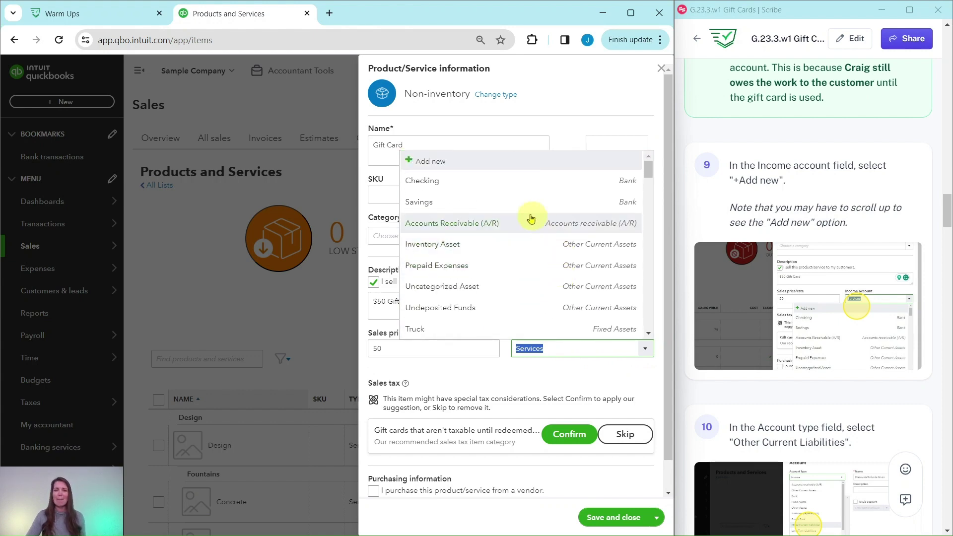
click(432, 165)
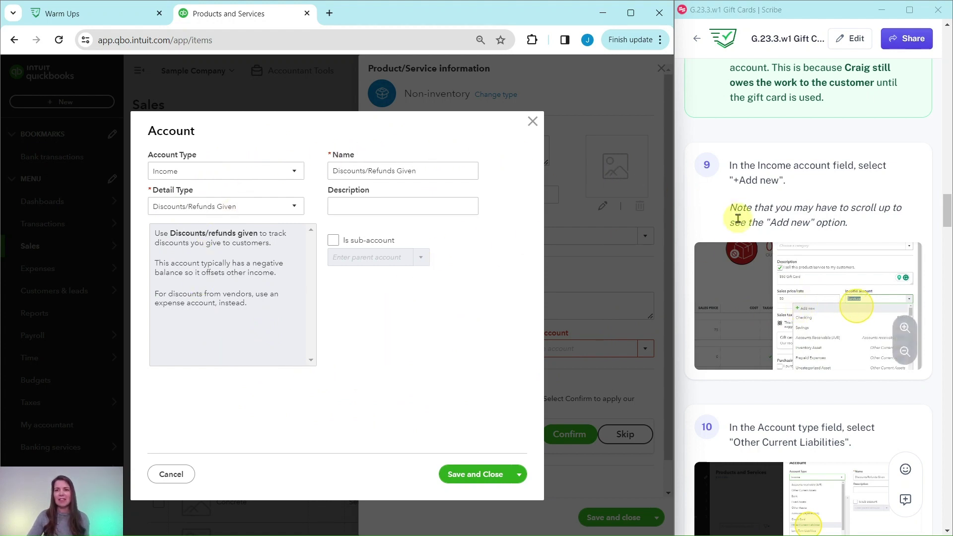
Step: Set the new account's type to Other Current Liabilities
scroll(744, 218, down, 4)
scroll(764, 209, down, 1)
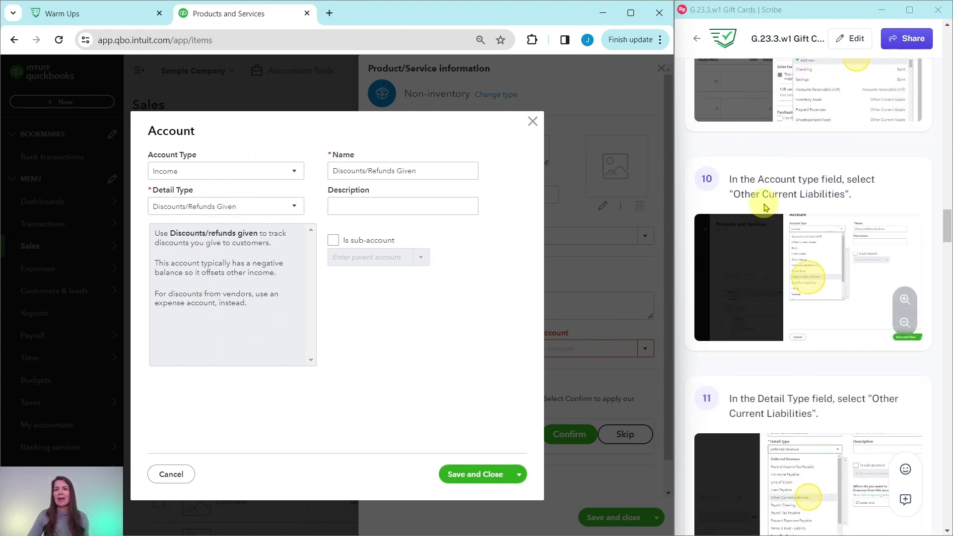
scroll(774, 199, down, 1)
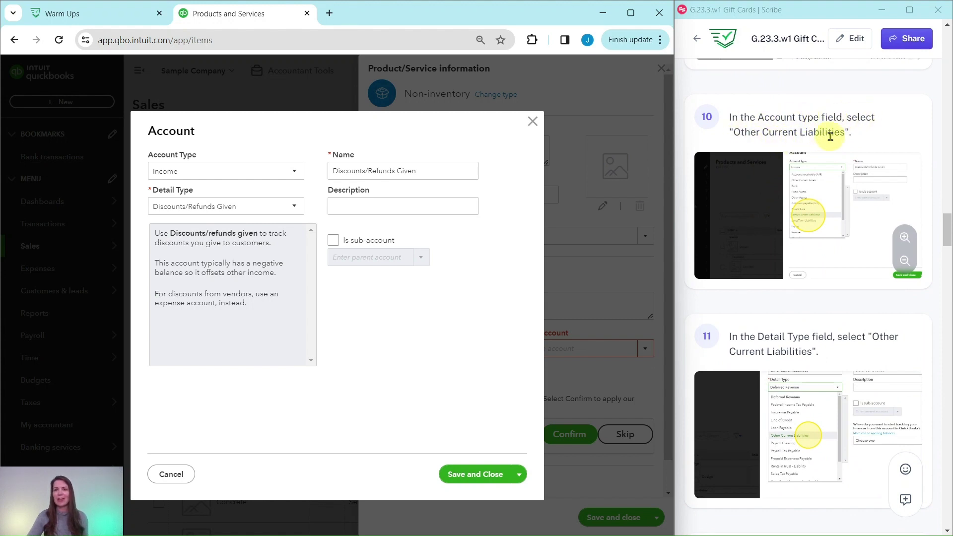
click(296, 176)
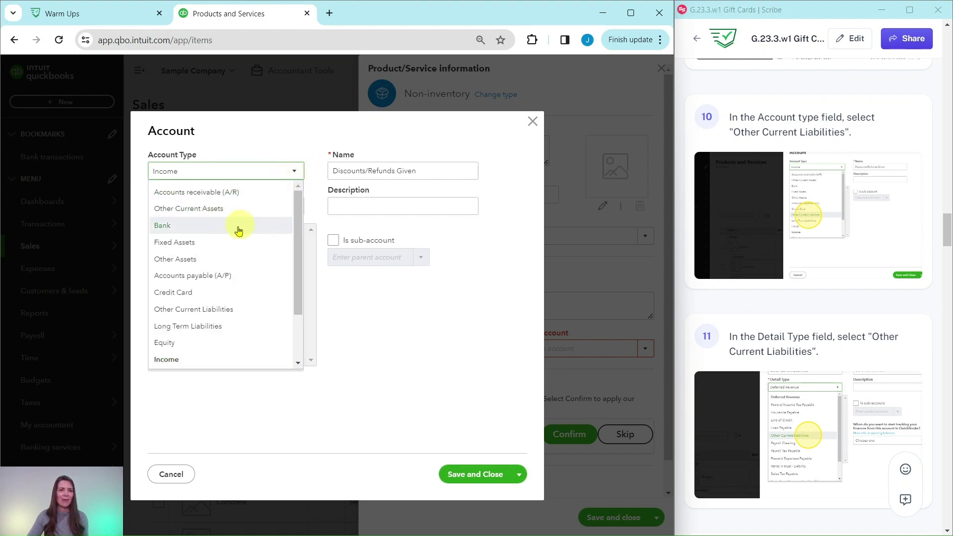
click(186, 313)
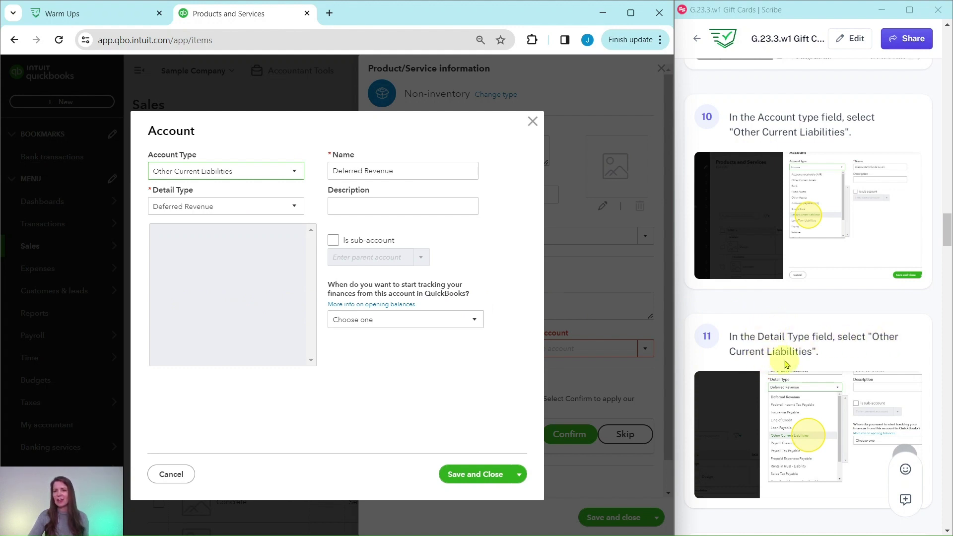
Step: Set the new account's detail type to Other Current Liabilities and save it under the name "Gift Card Liability"
click(294, 207)
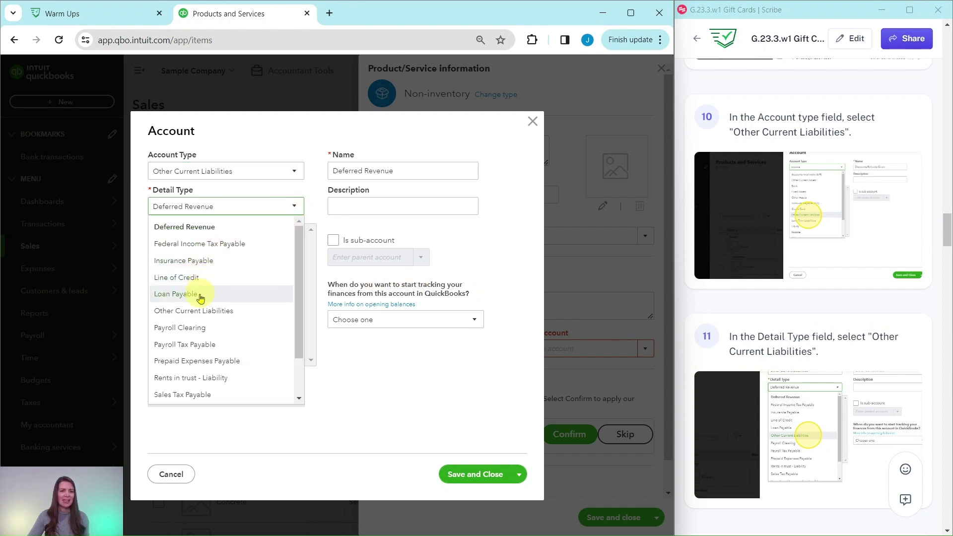
click(197, 311)
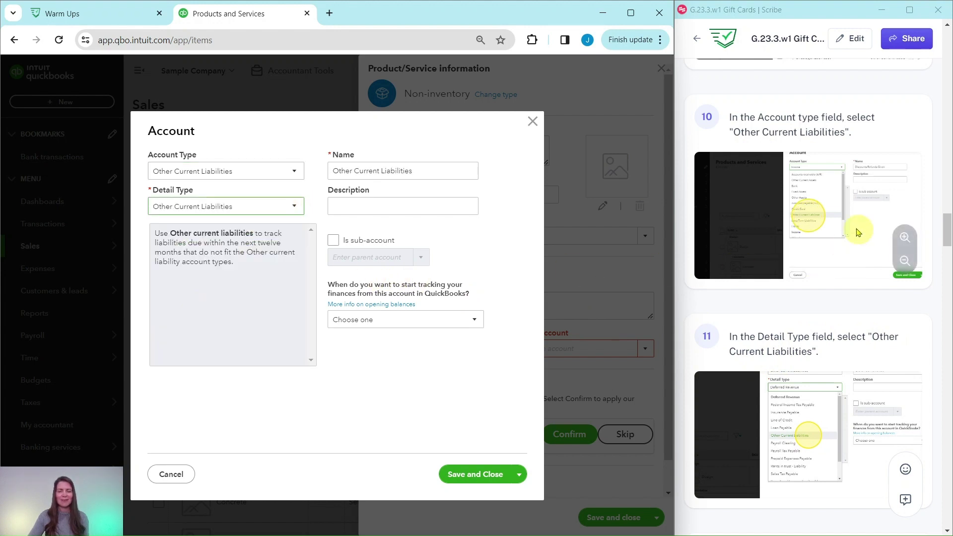
scroll(843, 228, down, 9)
scroll(794, 189, up, 1)
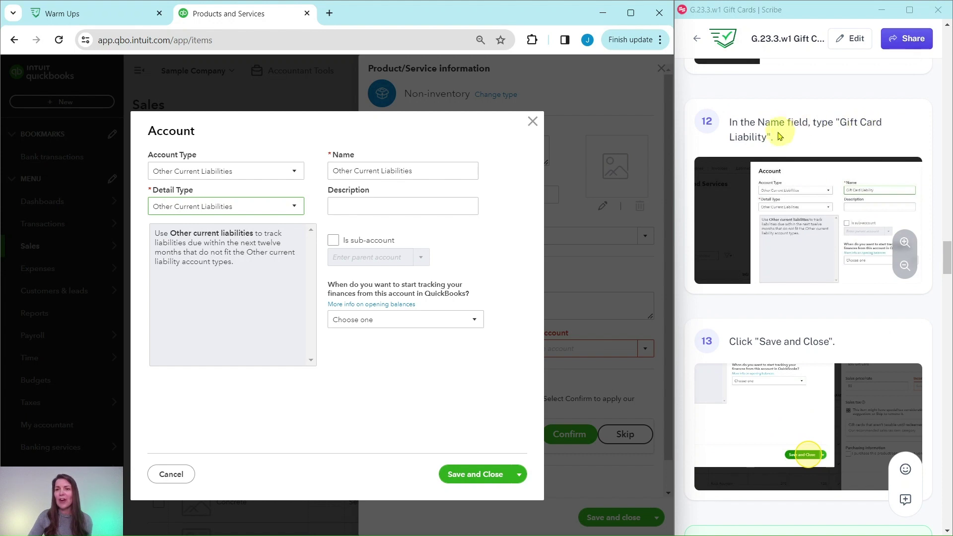
drag(426, 171, 320, 174)
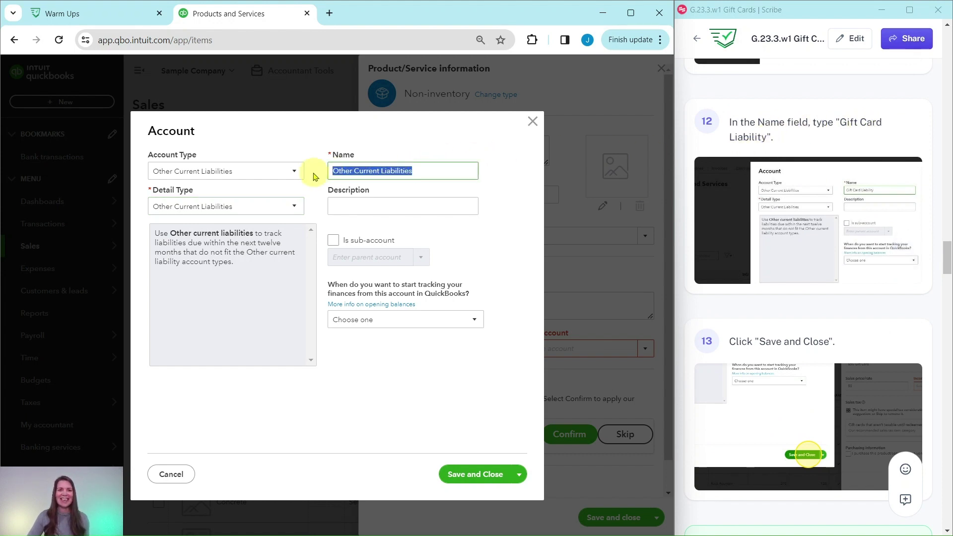
key(BackSpace)
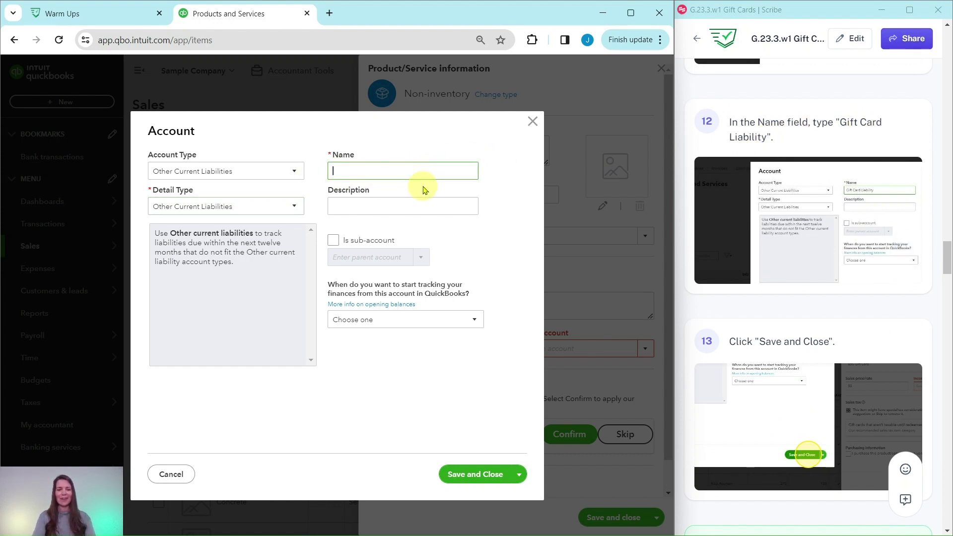
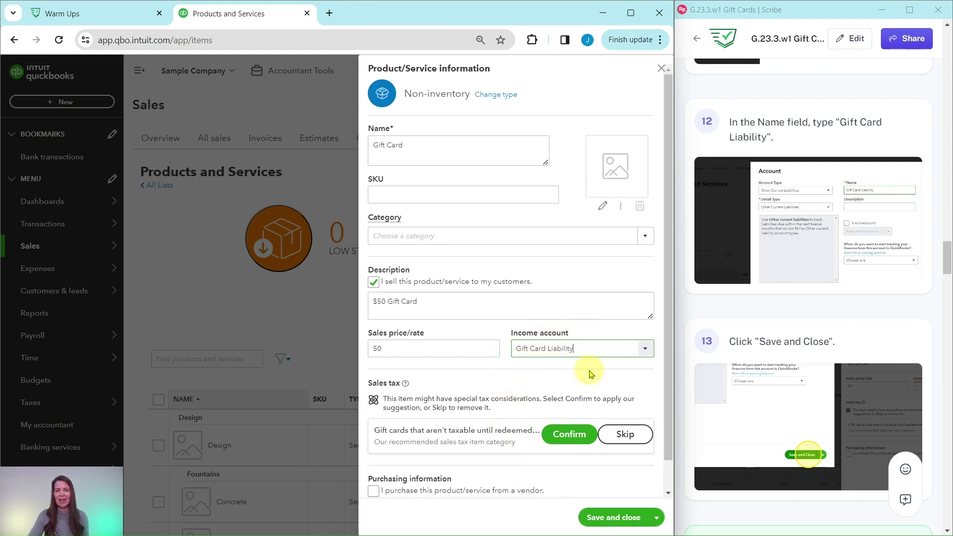
Step: Confirm the suggested sales tax category for gift cards that aren't taxable until redeemed, and save the gift card item
scroll(787, 323, down, 8)
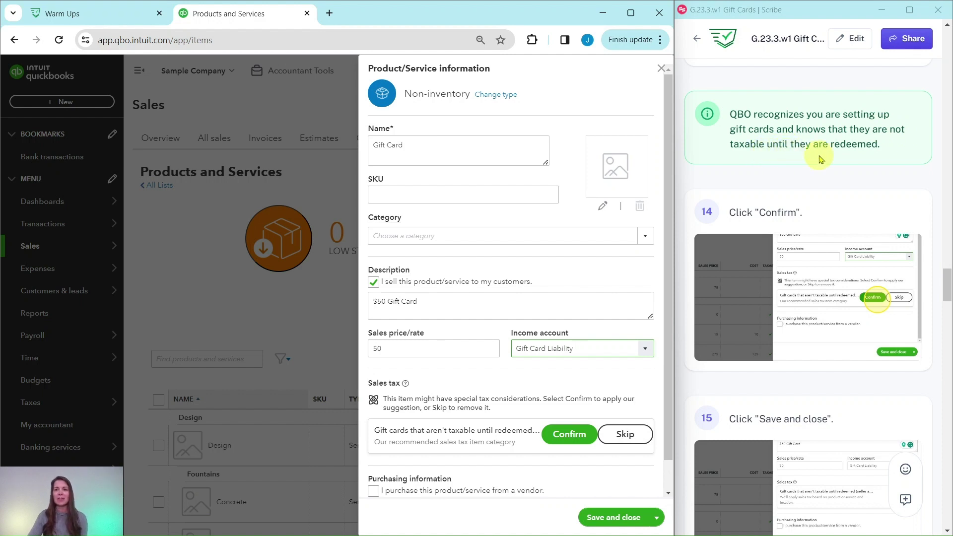
scroll(819, 159, down, 1)
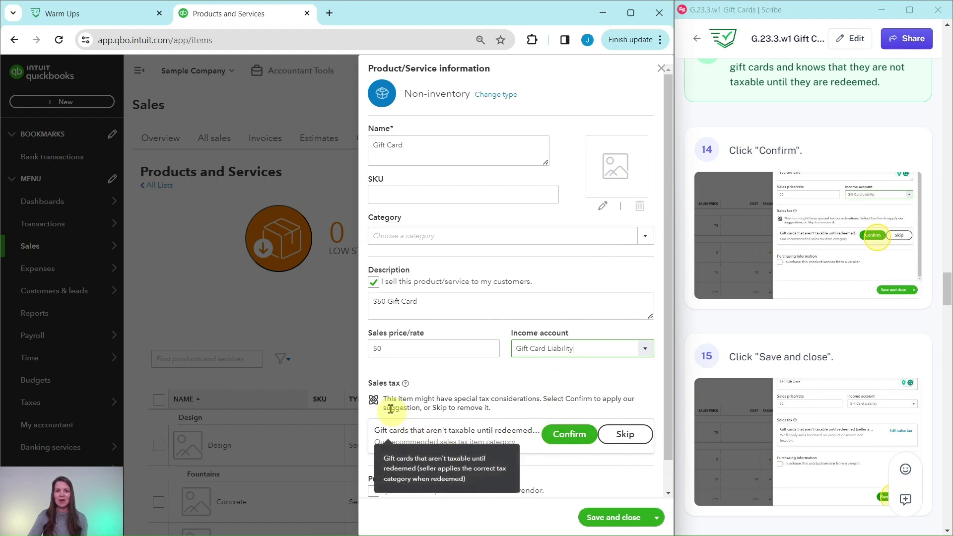
click(568, 436)
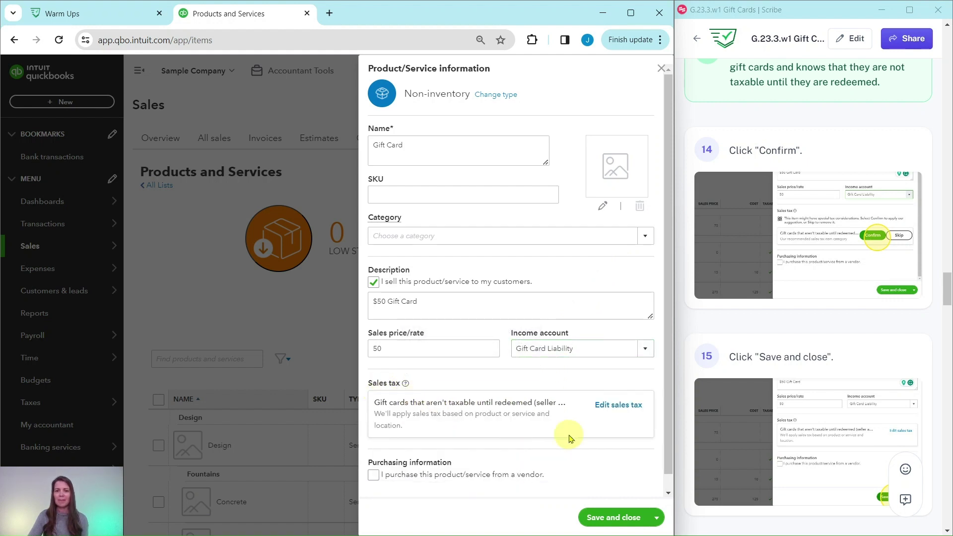
scroll(714, 417, down, 3)
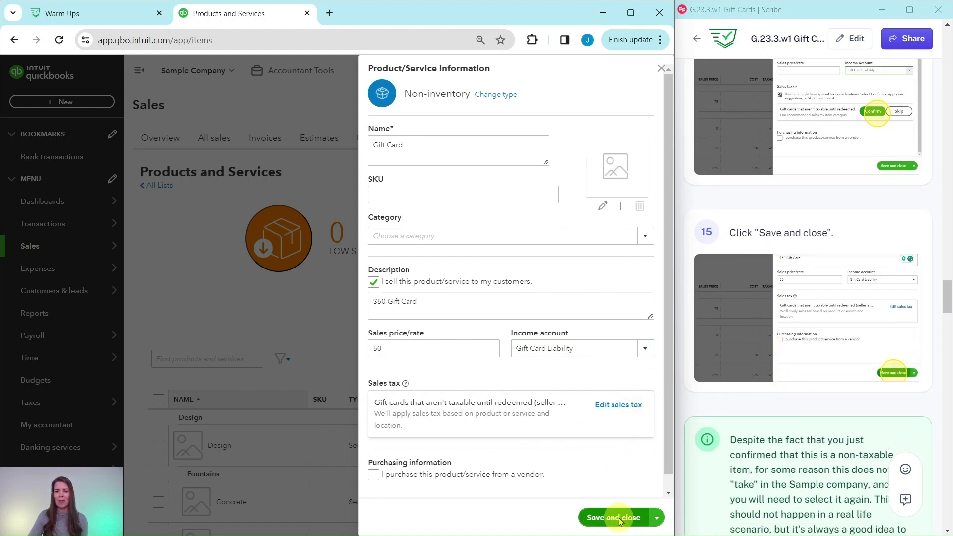
click(619, 519)
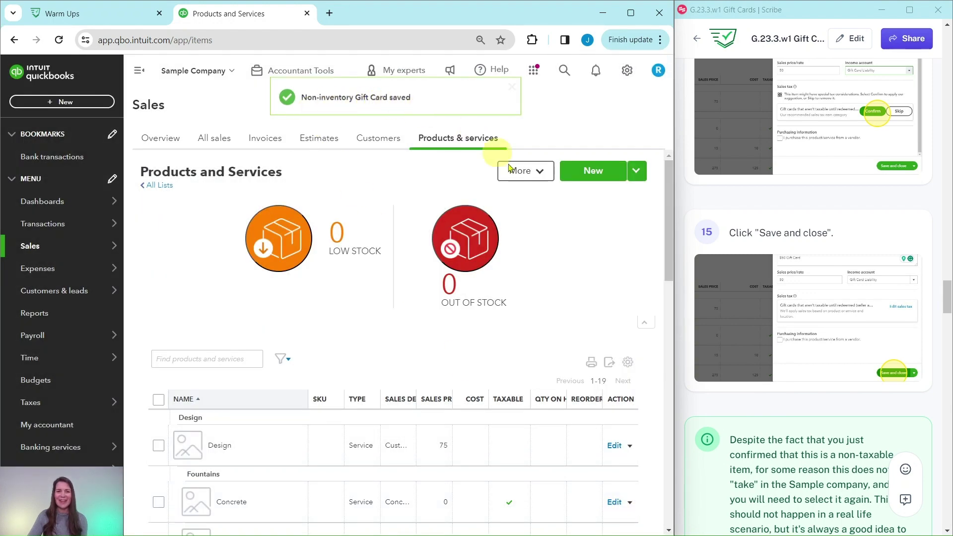
Step: Check the Gift Card item's Taxable status in the products and services list and open the item for editing
scroll(745, 268, down, 6)
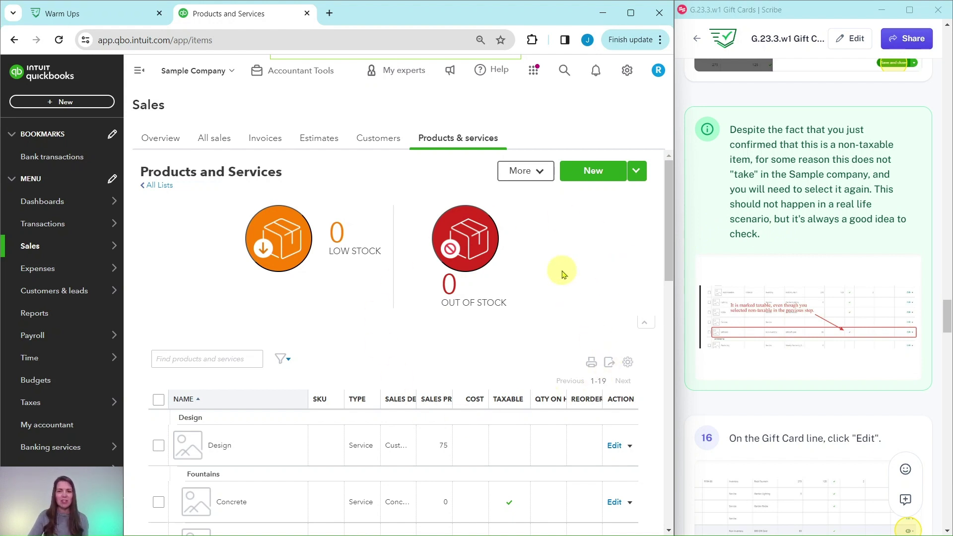
scroll(559, 274, down, 6)
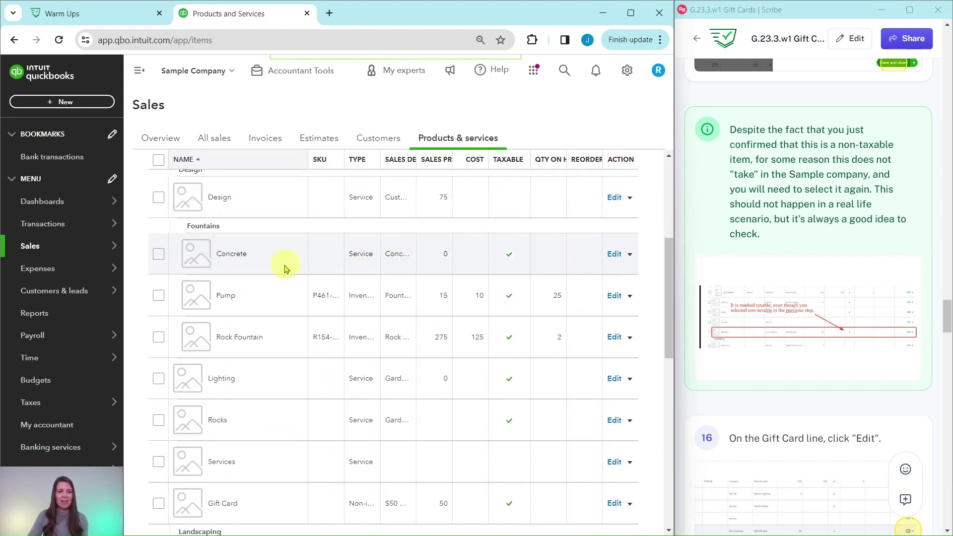
scroll(276, 264, down, 2)
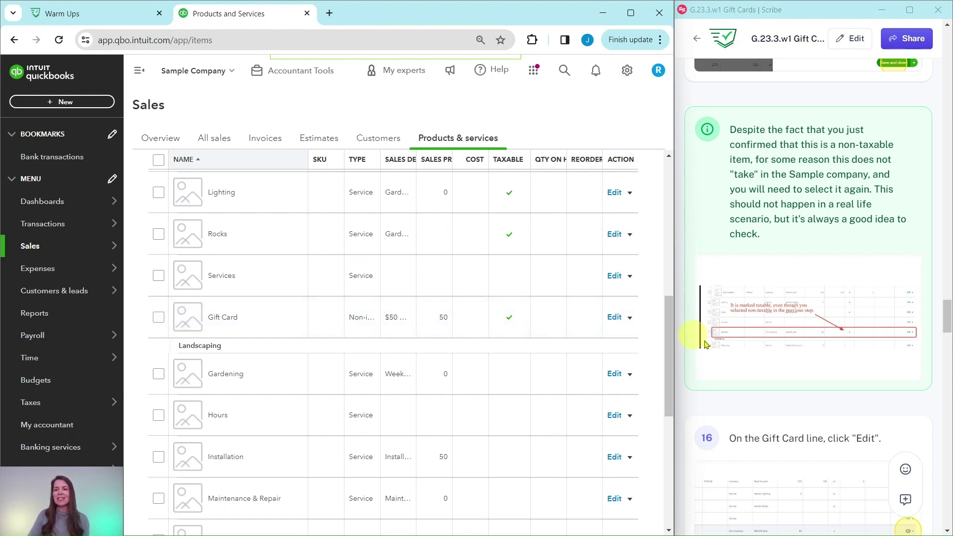
scroll(752, 348, down, 3)
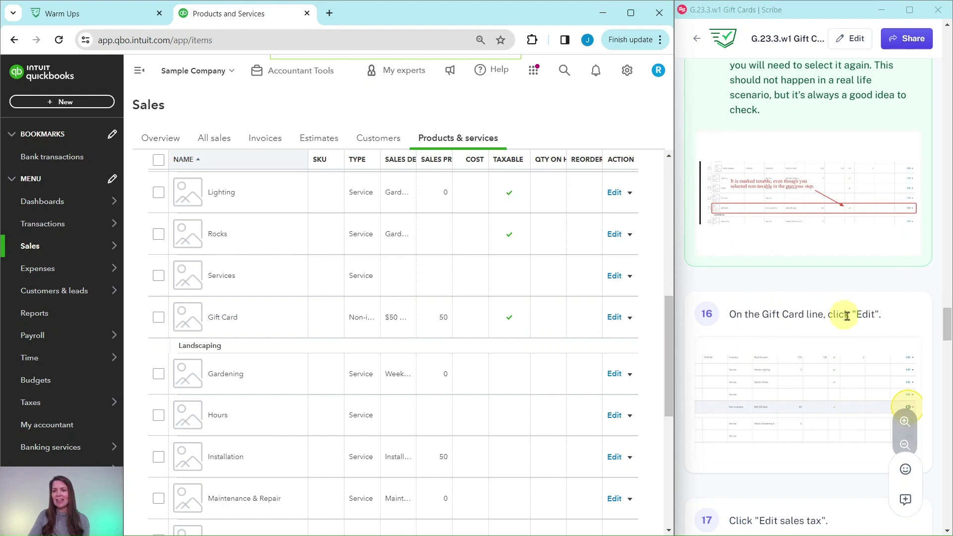
click(613, 318)
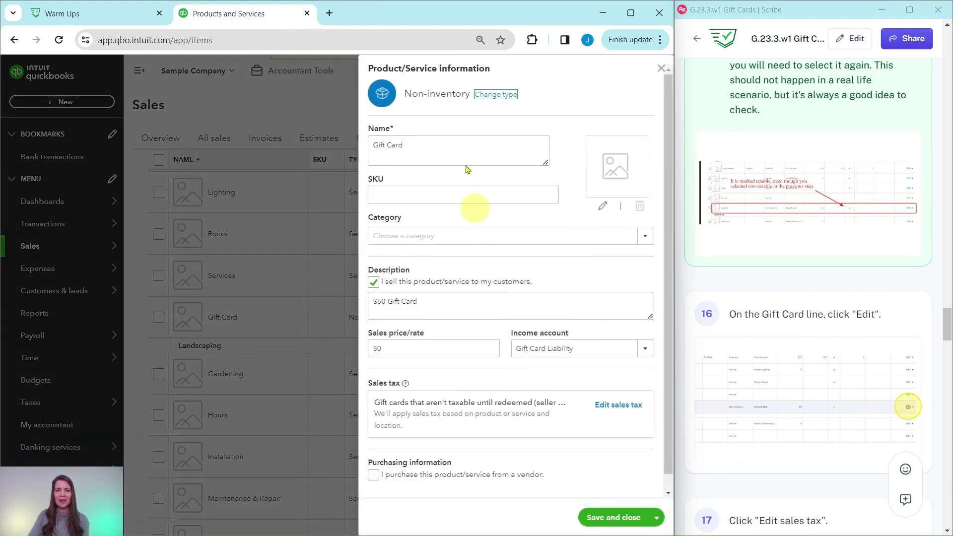
Step: Save the Gift Card item with its sales tax set to Nontaxable and recheck its Taxable column in the list
scroll(749, 310, down, 8)
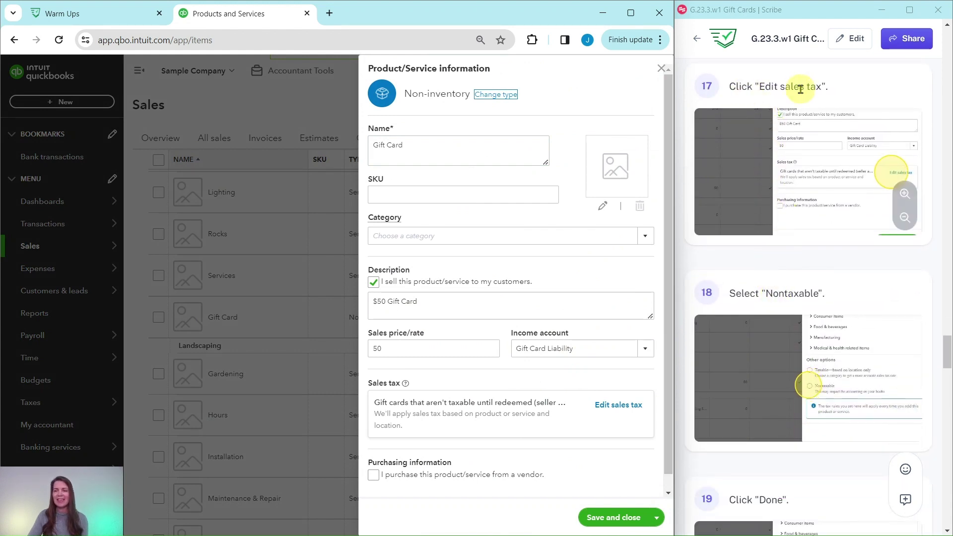
click(622, 410)
scroll(597, 402, down, 1)
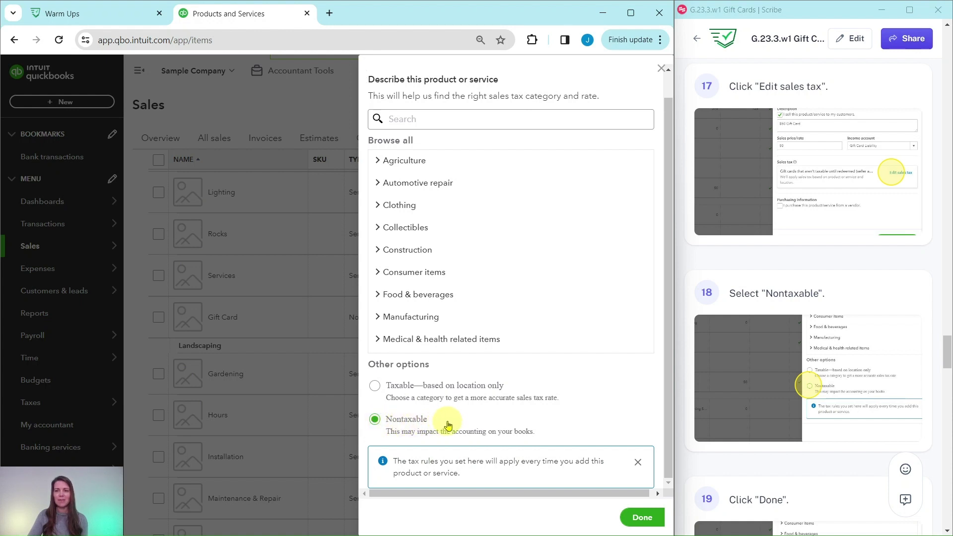
click(641, 518)
scroll(692, 380, down, 9)
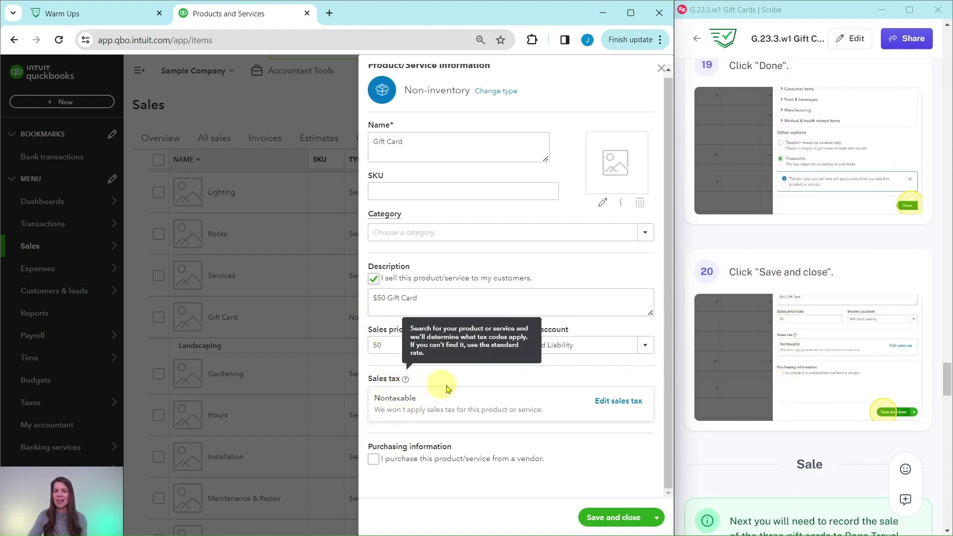
click(620, 518)
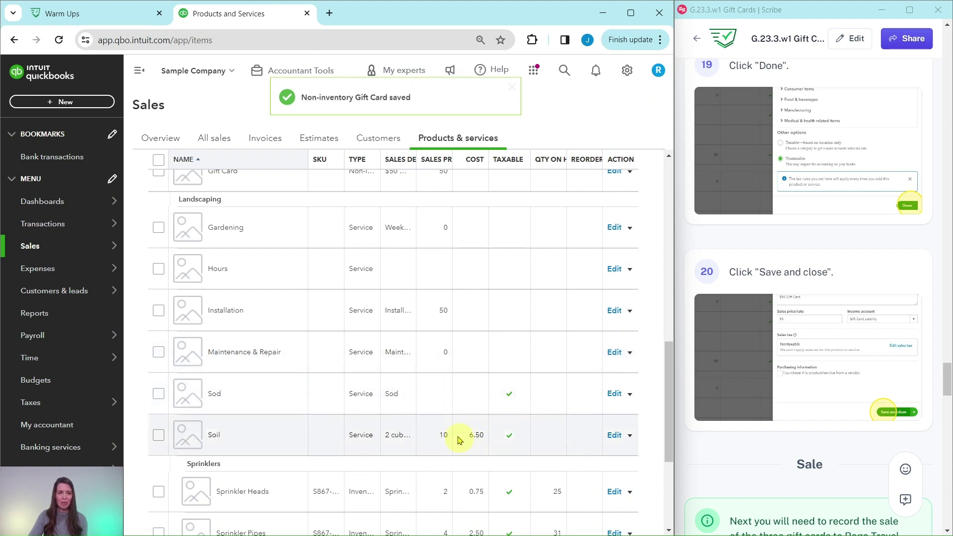
scroll(451, 427, down, 1)
scroll(451, 424, up, 4)
scroll(317, 377, up, 2)
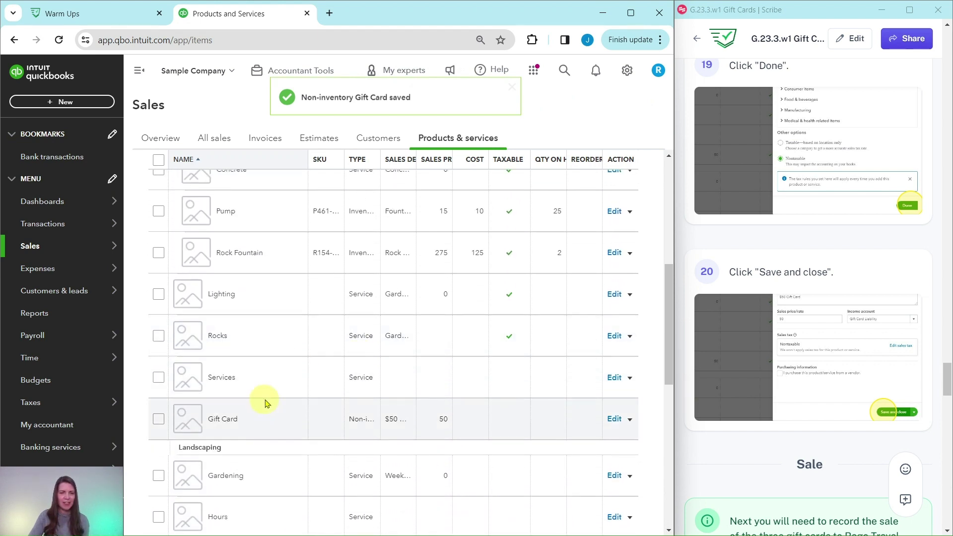
scroll(223, 348, down, 2)
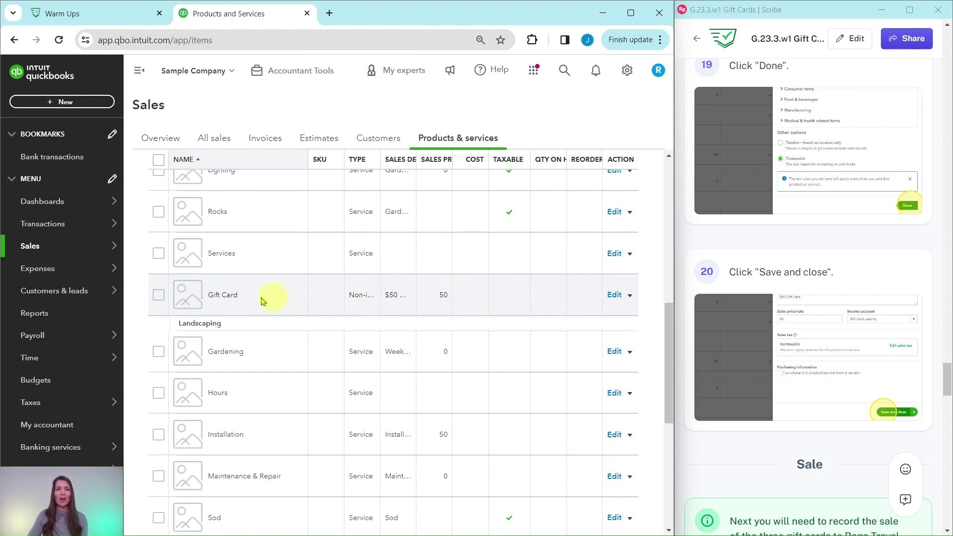
Step: Read the guide's note on recording the gift card sale and start a new sales receipt
scroll(749, 246, down, 7)
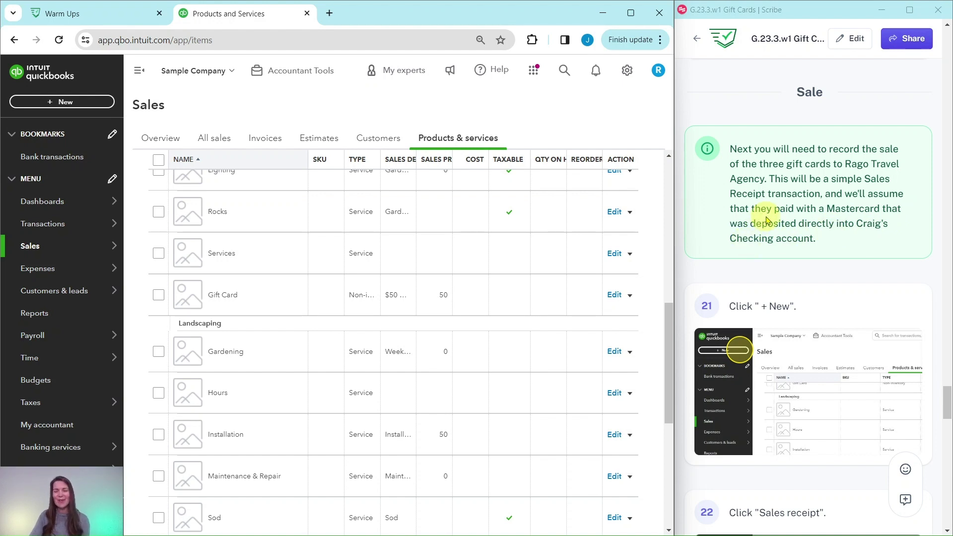
scroll(804, 161, down, 4)
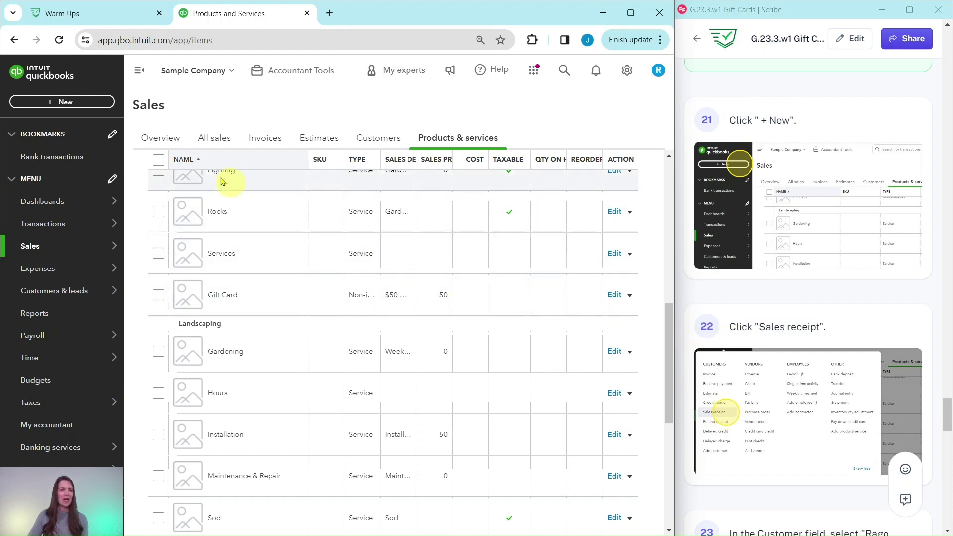
click(57, 103)
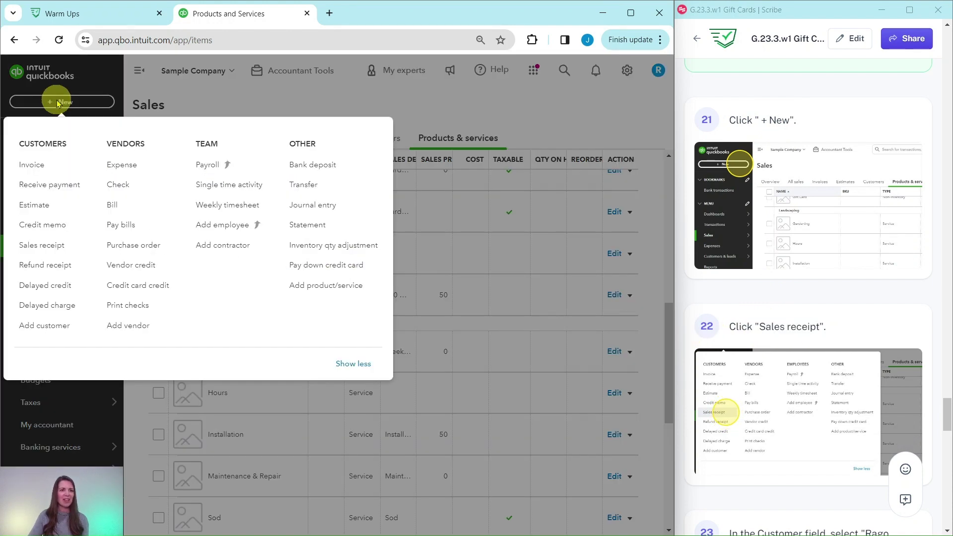
click(42, 246)
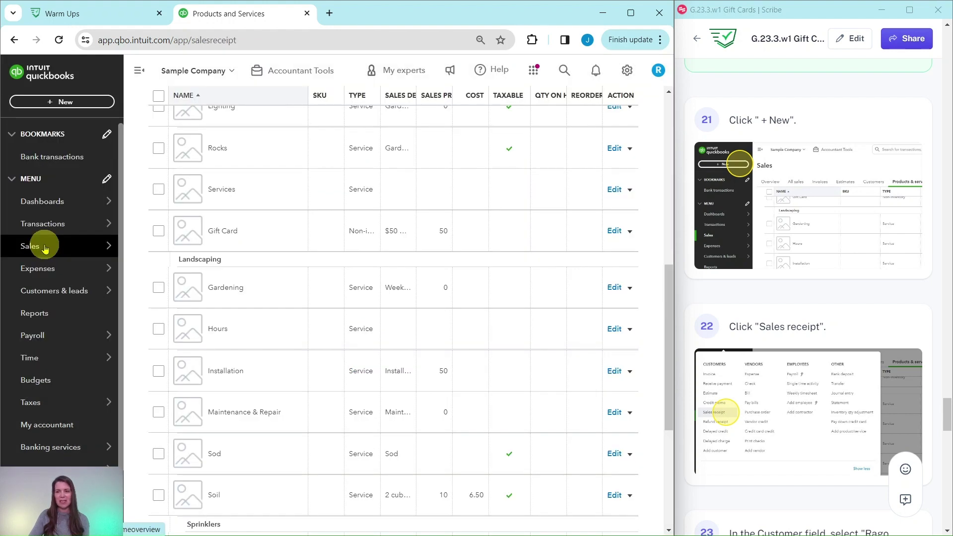
Step: Choose Rago Travel Agency as the customer on the sales receipt
scroll(771, 201, down, 6)
scroll(771, 201, down, 3)
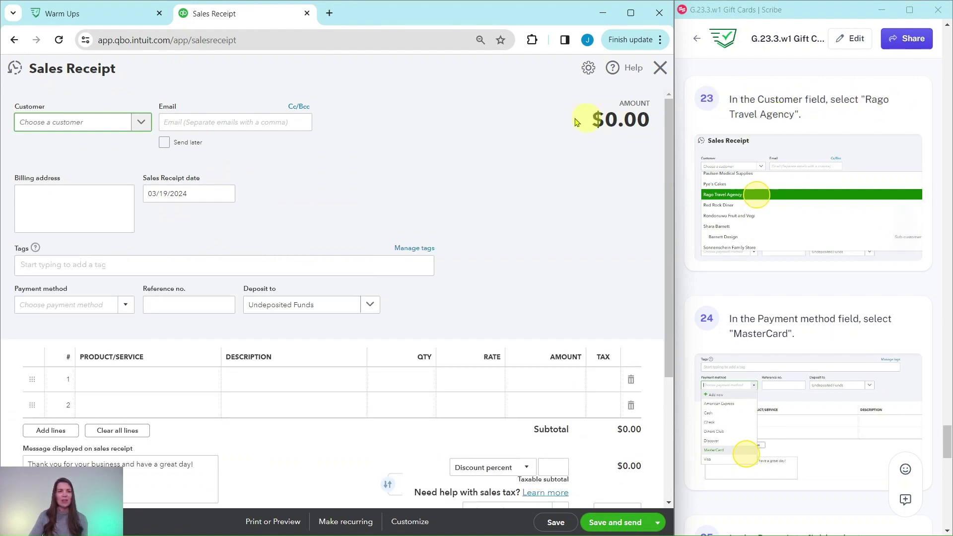
click(144, 122)
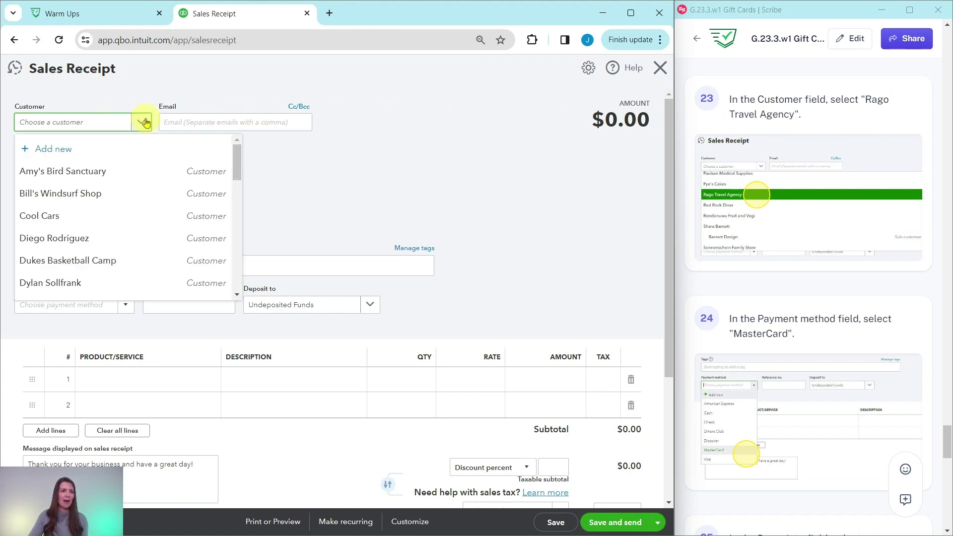
text(rago)
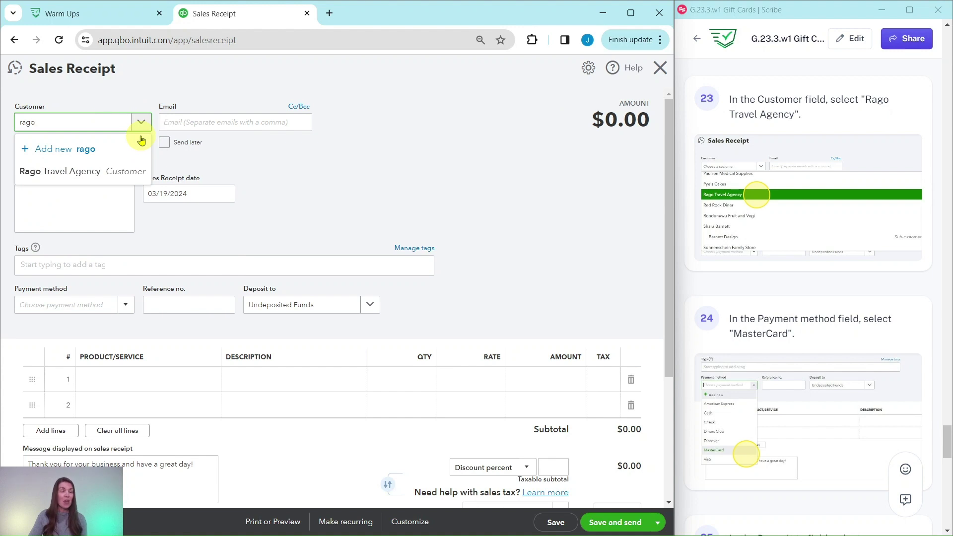
click(69, 172)
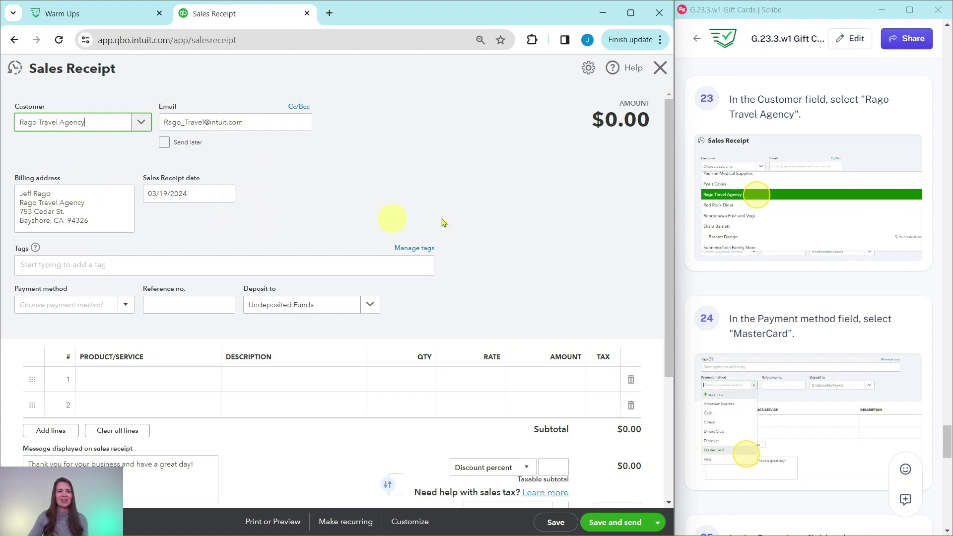
Step: Set the sales receipt's payment method to MasterCard
scroll(799, 245, down, 1)
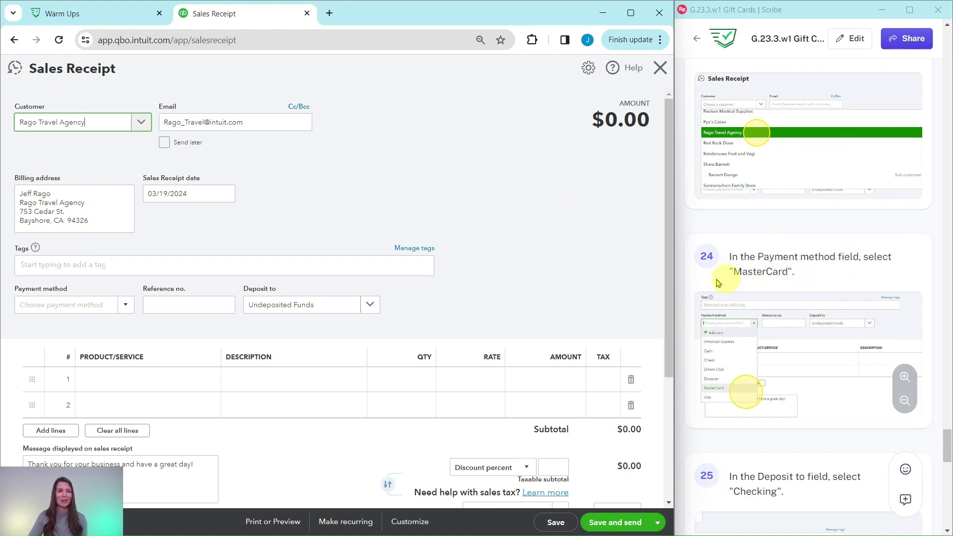
click(125, 308)
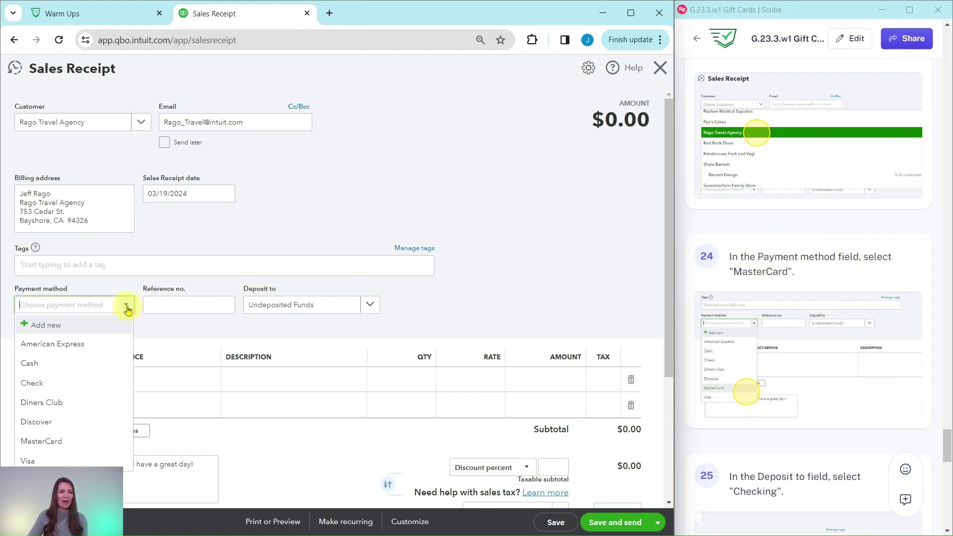
scroll(253, 350, down, 4)
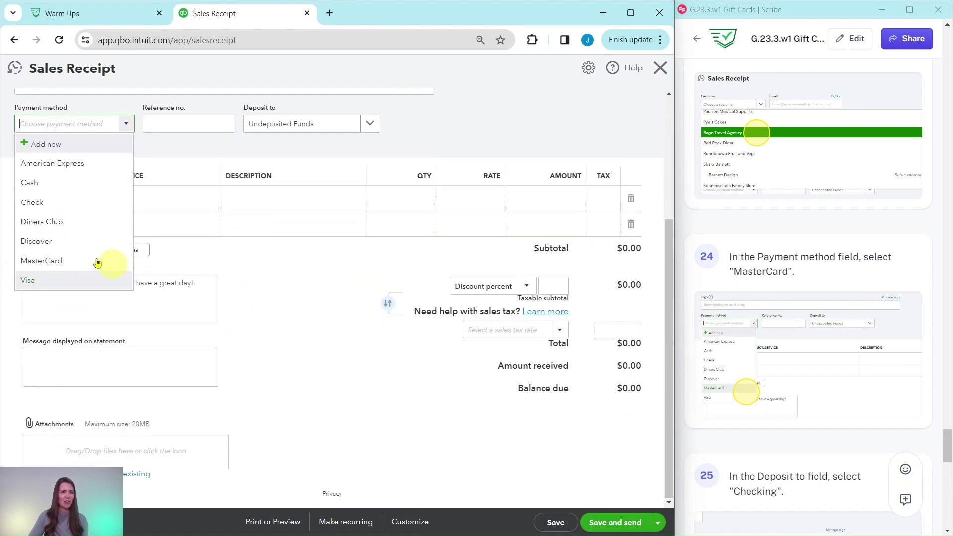
click(45, 260)
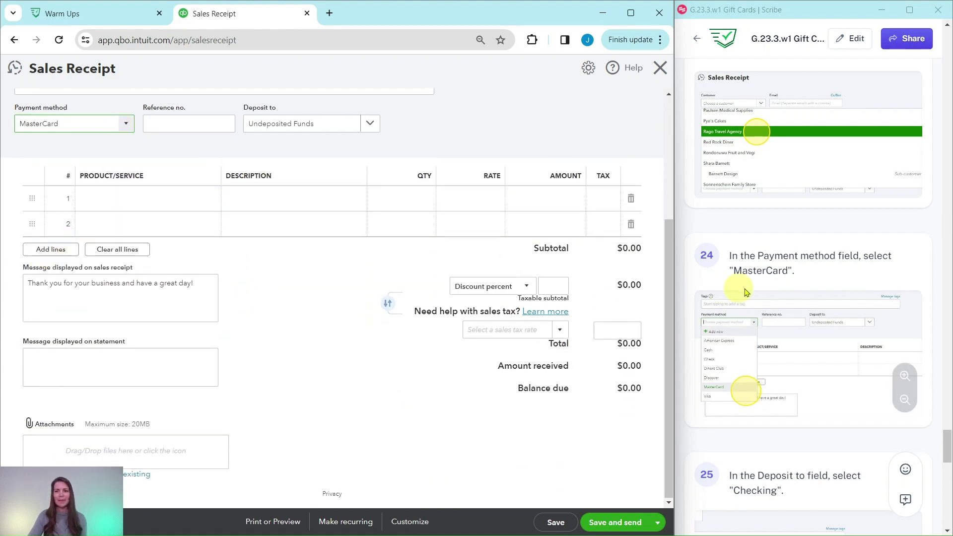
Step: Set the sales receipt's deposit account to Checking
scroll(778, 291, down, 3)
scroll(777, 292, down, 3)
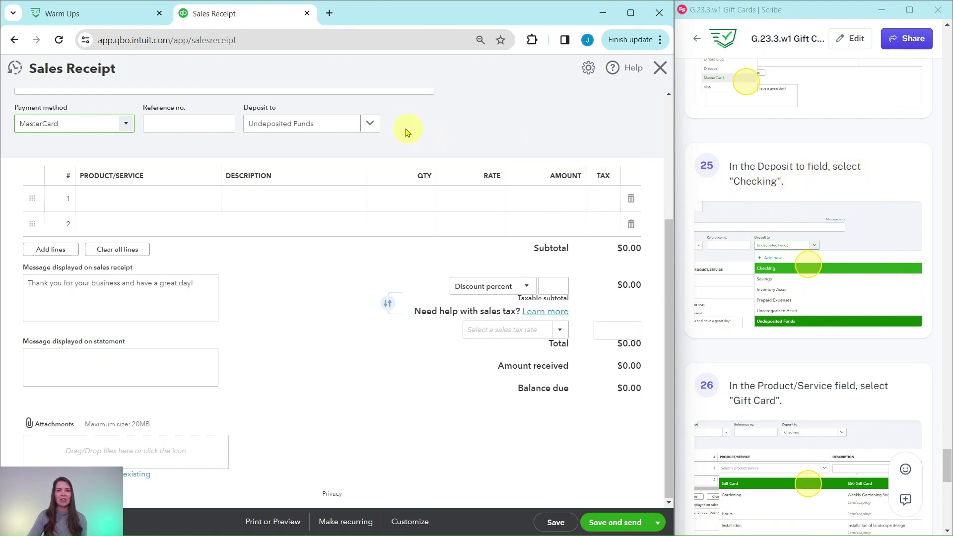
click(367, 128)
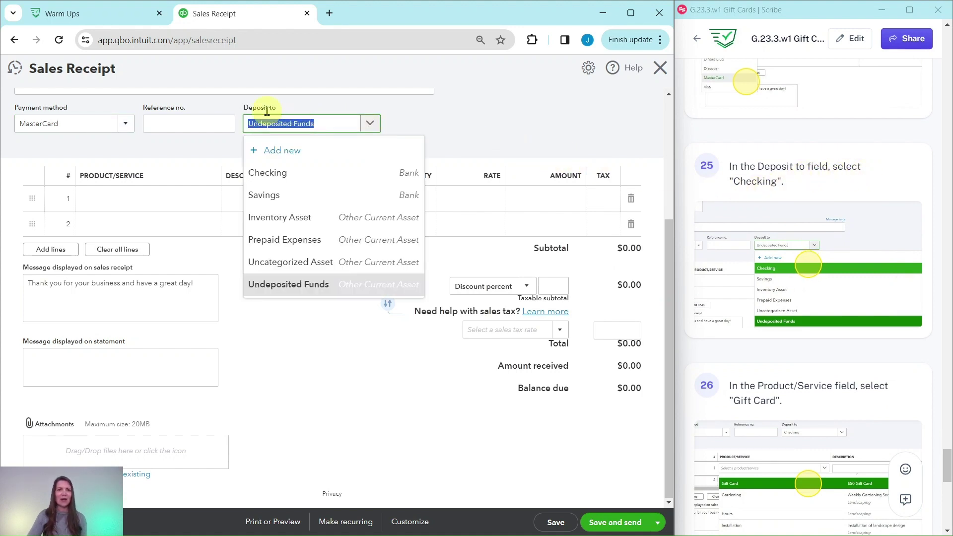
click(261, 178)
scroll(419, 179, up, 2)
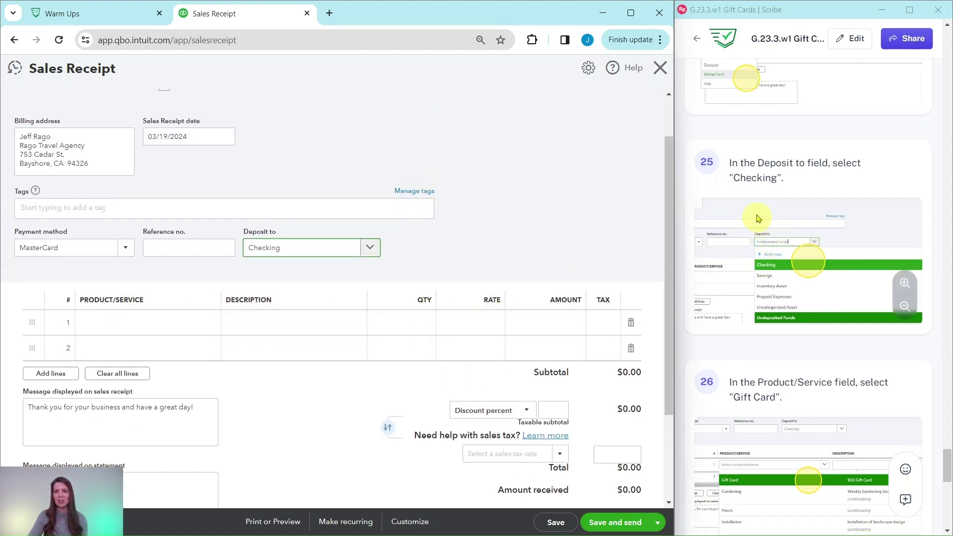
Step: Add the Gift Card item as the product on the first line of the sales receipt
scroll(774, 208, down, 5)
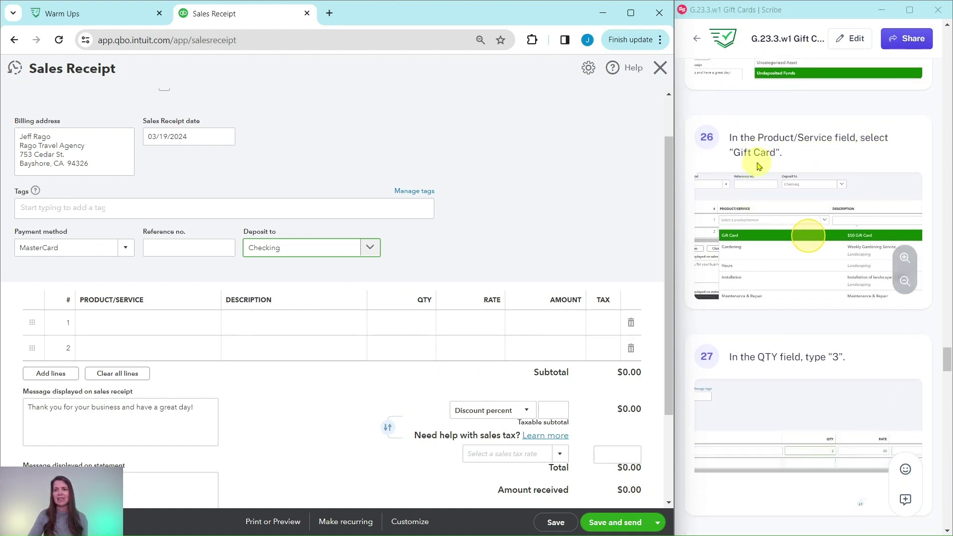
click(192, 324)
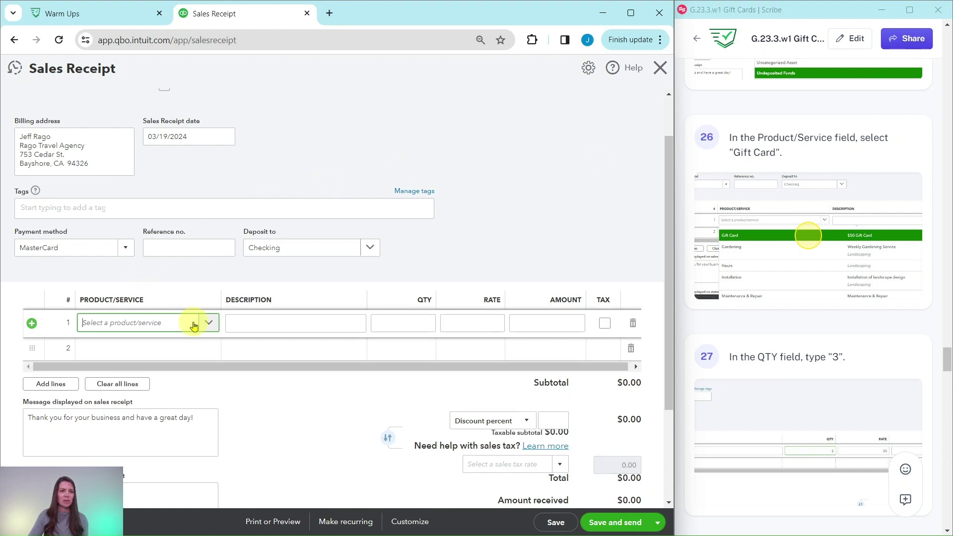
click(195, 325)
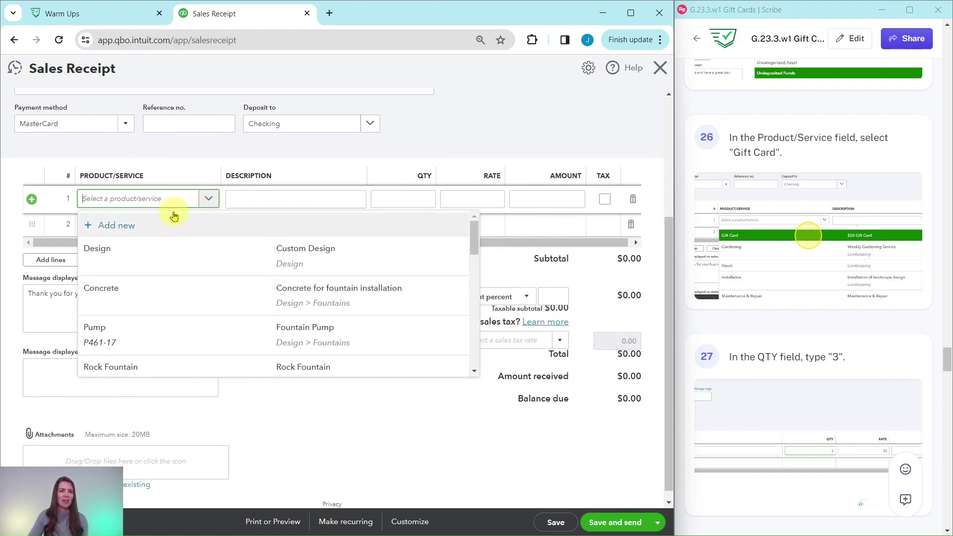
text(gift)
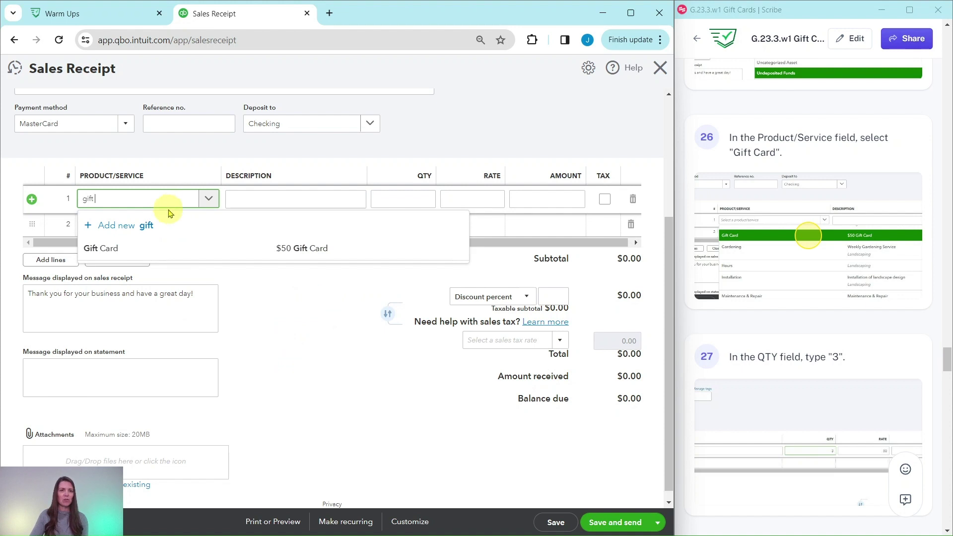
click(101, 249)
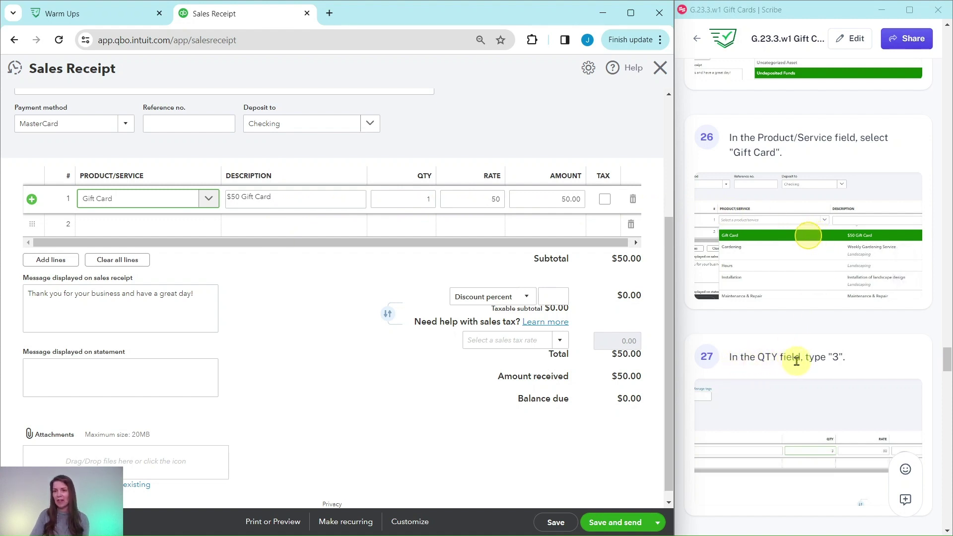
Step: Set the Gift Card line's quantity to 3
click(426, 198)
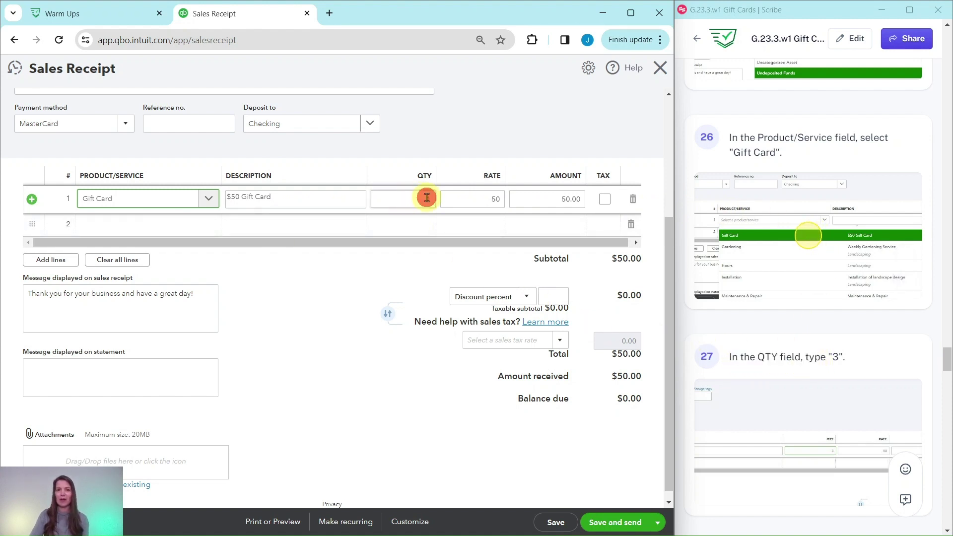
click(426, 198)
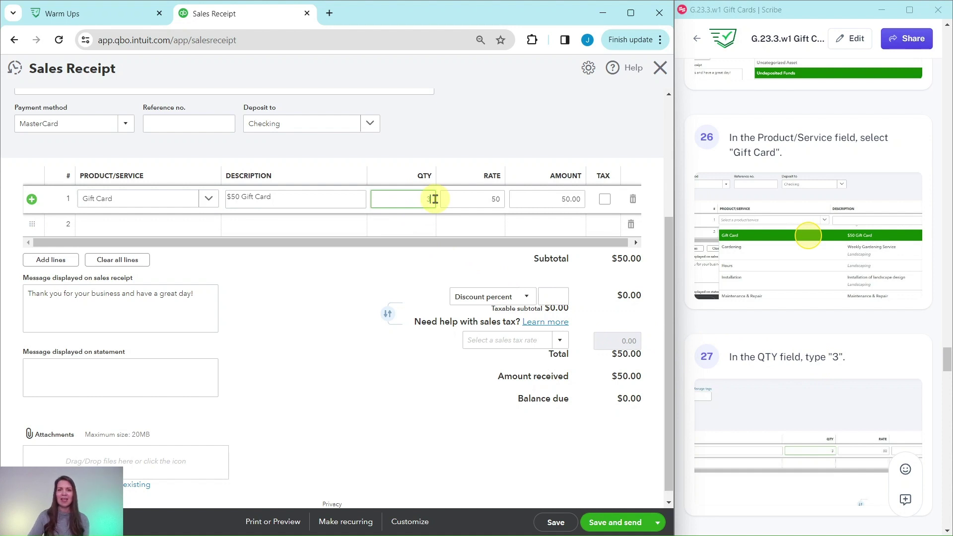
key(Tab)
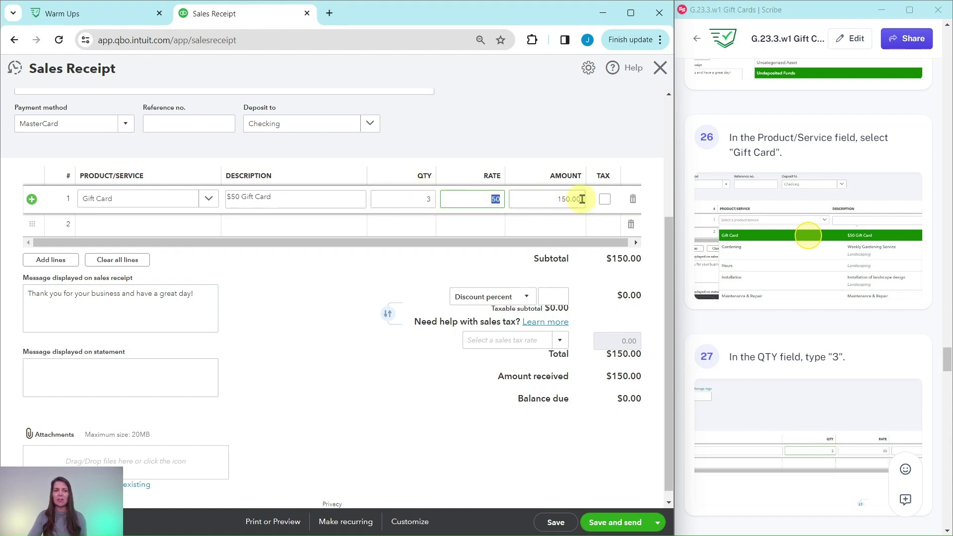
Step: Save and close the gift card sales receipt
scroll(774, 263, down, 9)
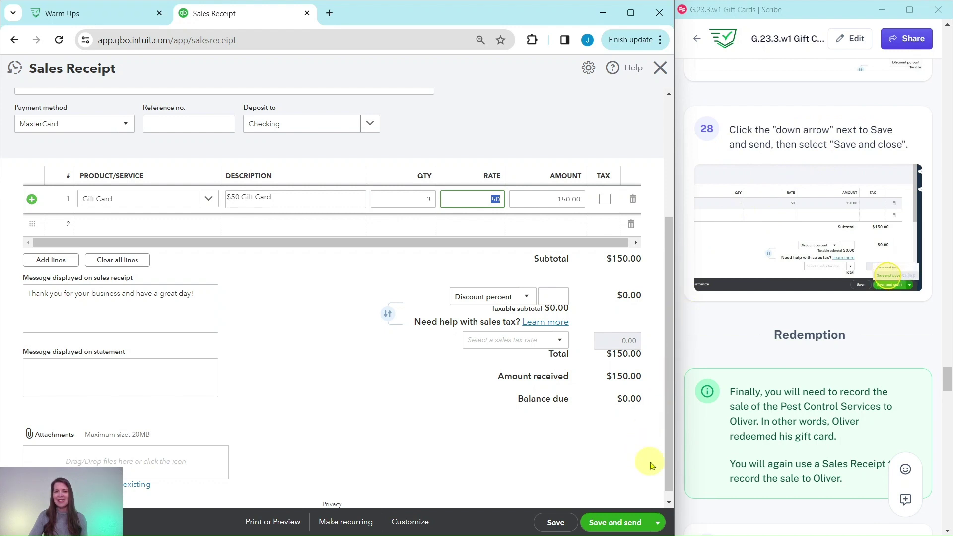
click(658, 523)
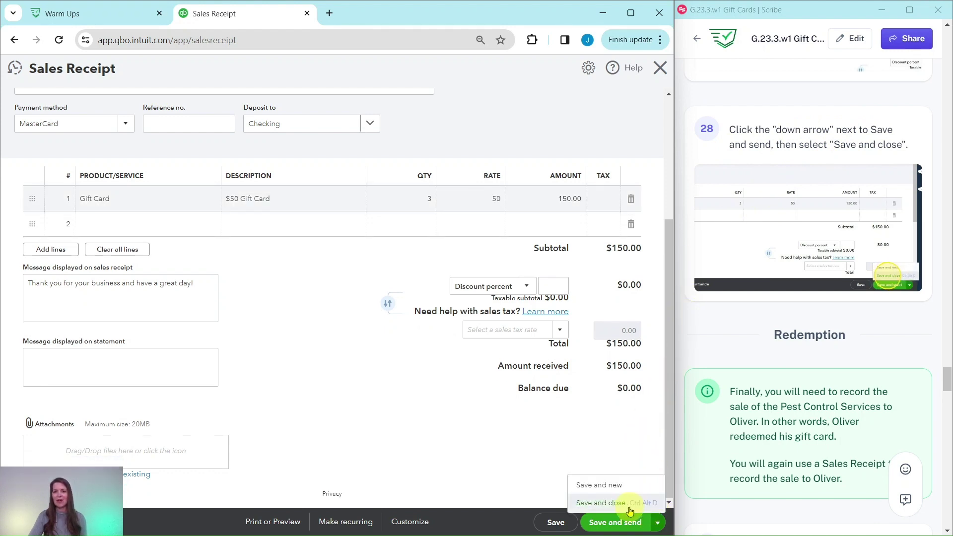
click(605, 502)
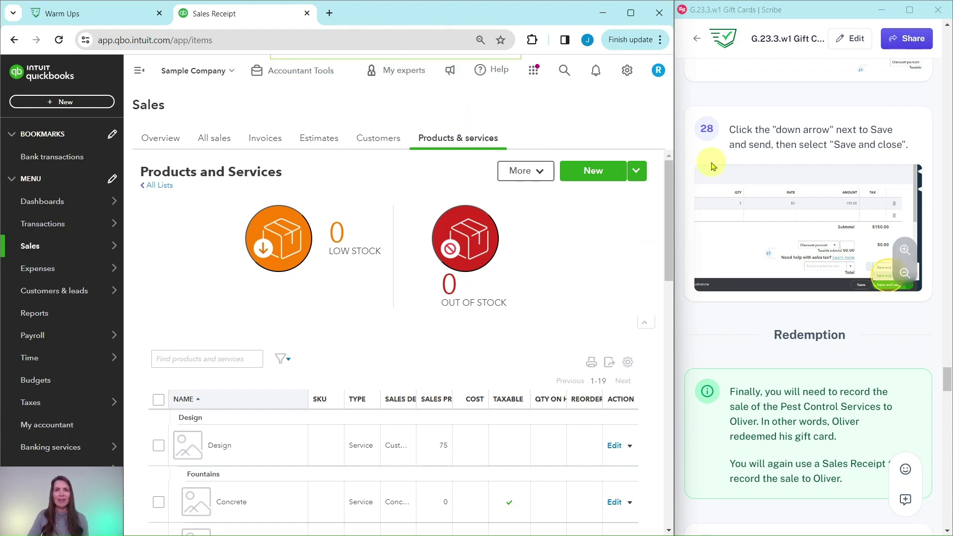
Step: Read the guide's Redemption note and start a new sales receipt for the gift card redemption
scroll(808, 227, down, 5)
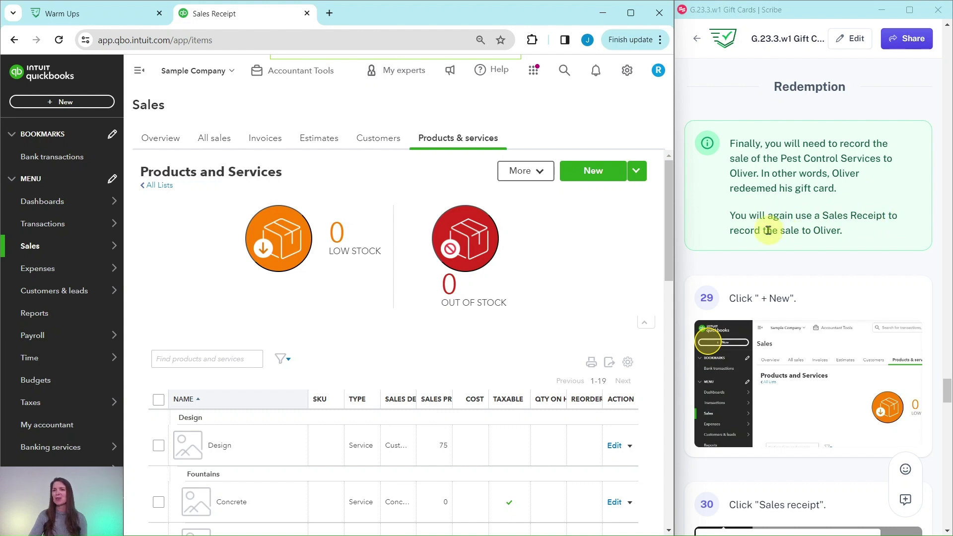
scroll(822, 227, down, 4)
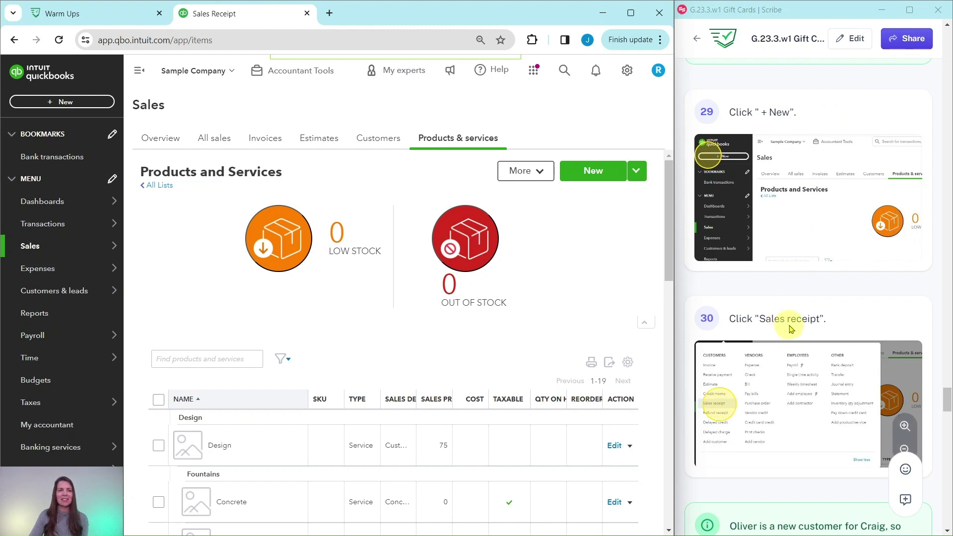
click(62, 103)
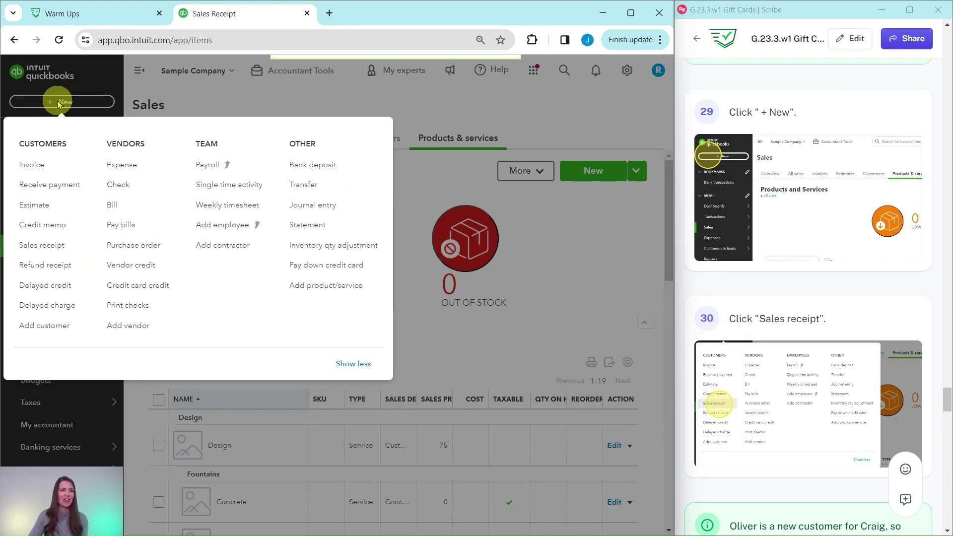
click(43, 246)
Step: Add the guide's new customer by full name from the sales receipt and save the customer record
scroll(825, 244, down, 5)
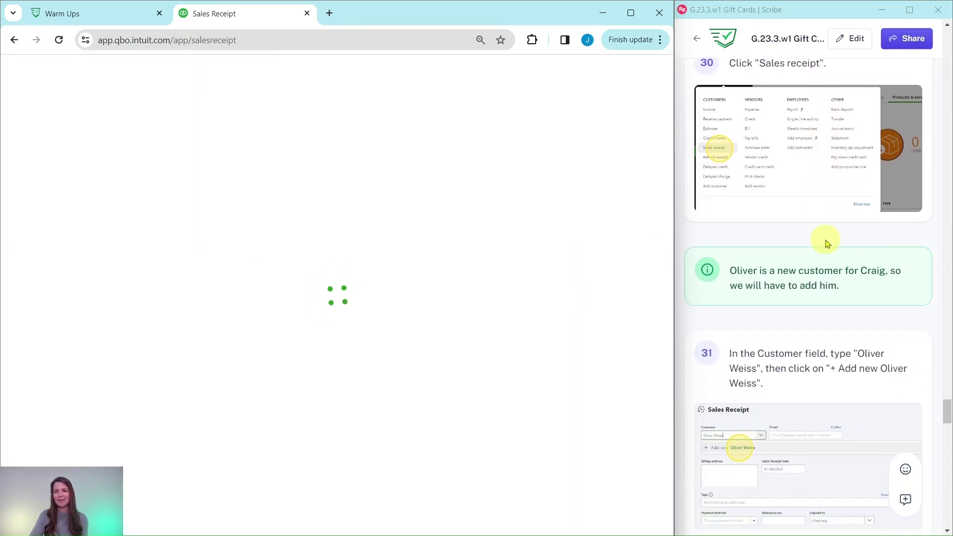
scroll(825, 244, down, 3)
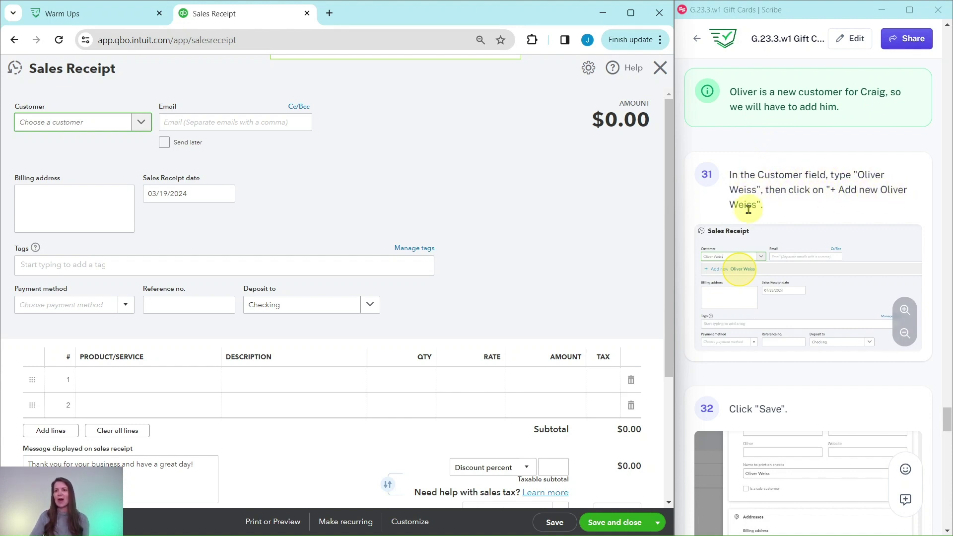
click(78, 126)
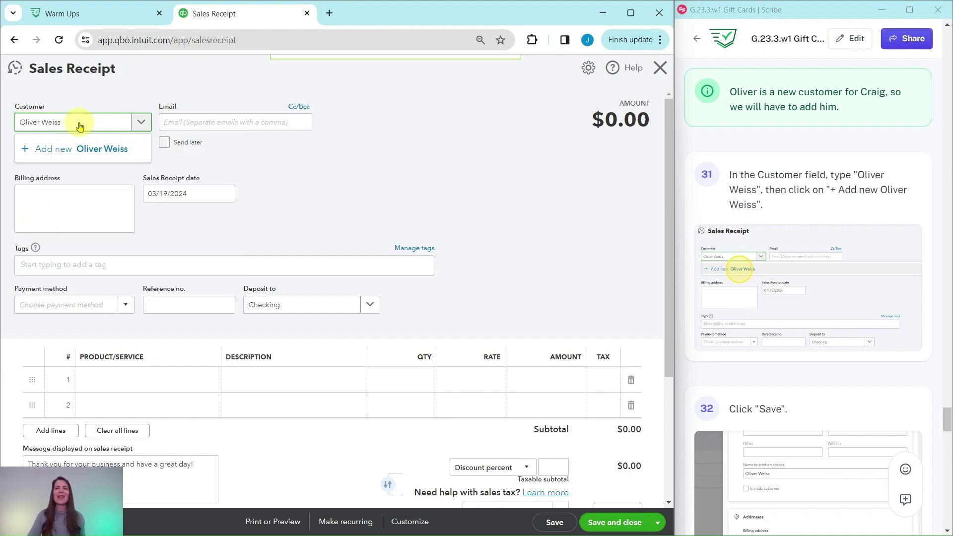
click(82, 155)
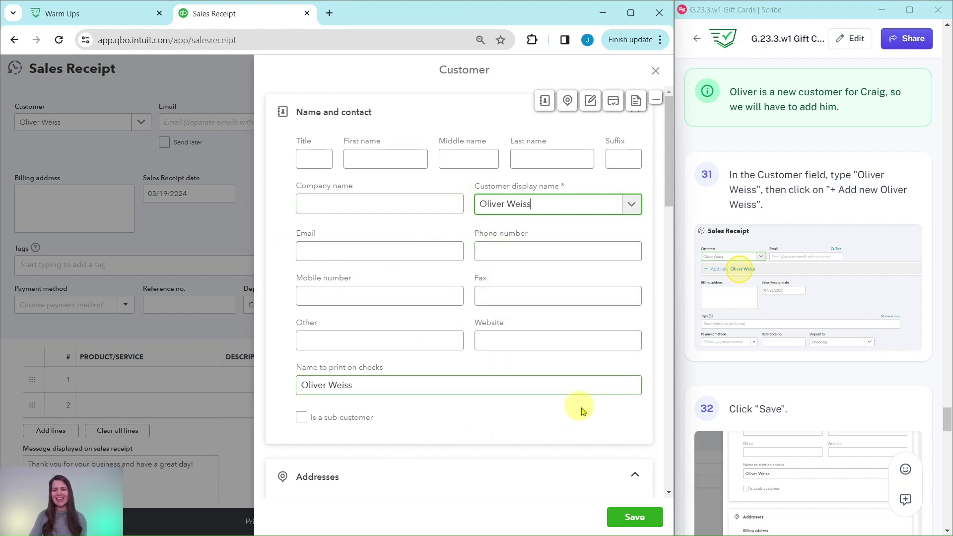
click(634, 519)
Step: Add the Pest Control service as the product on the first line of the new customer's sales receipt
scroll(787, 308, down, 5)
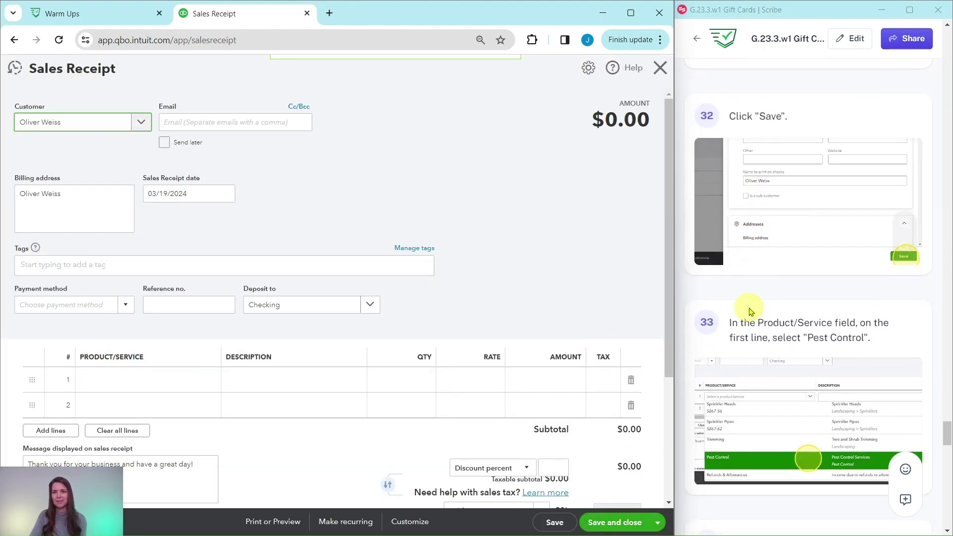
scroll(752, 311, down, 4)
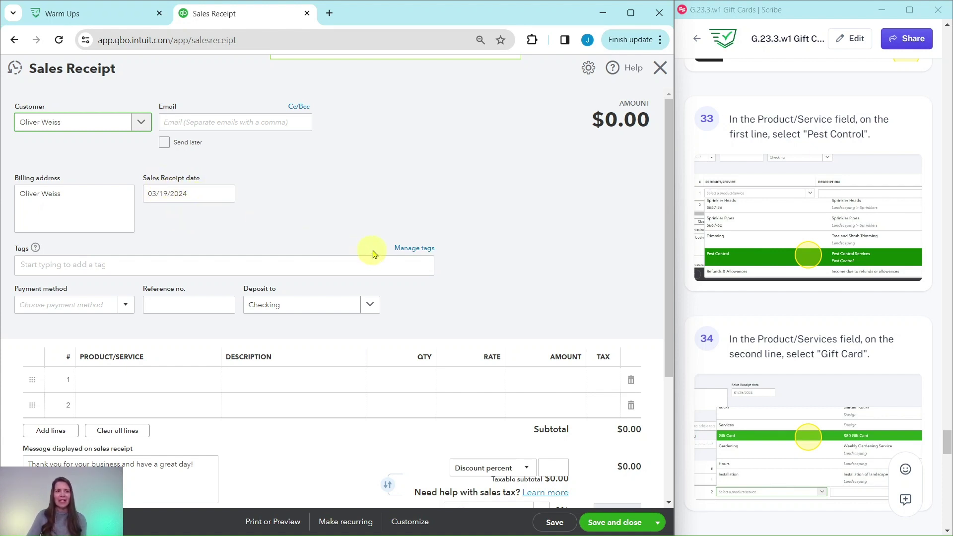
scroll(374, 254, down, 1)
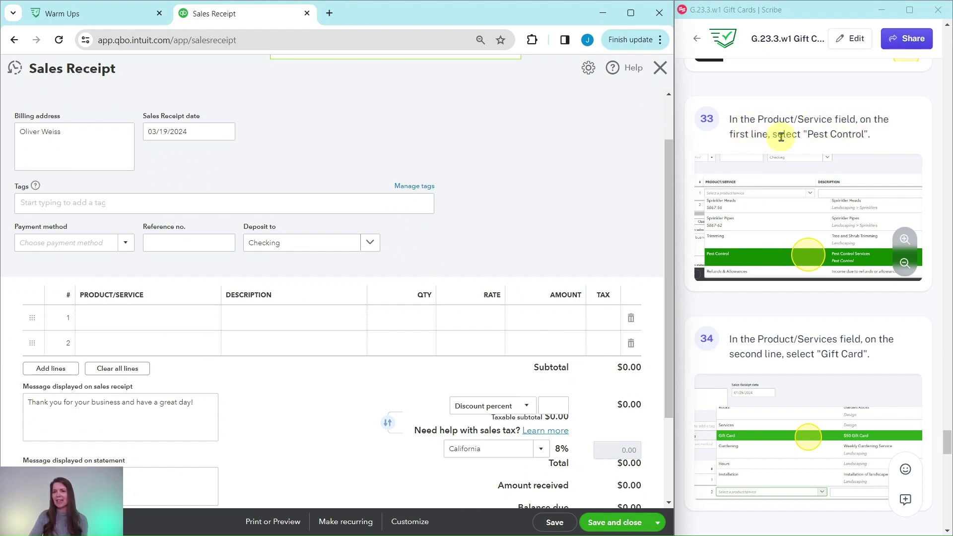
click(127, 329)
click(138, 324)
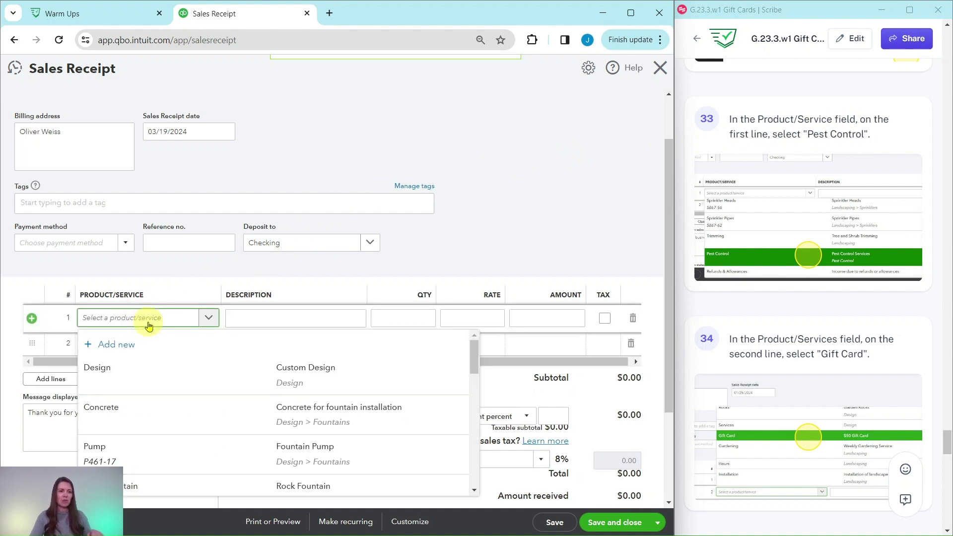
text(pest)
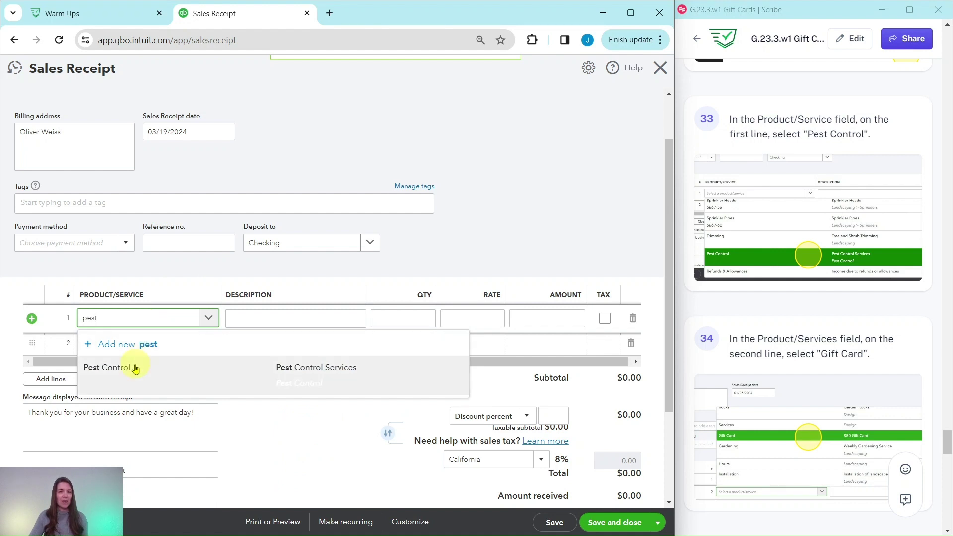
click(105, 377)
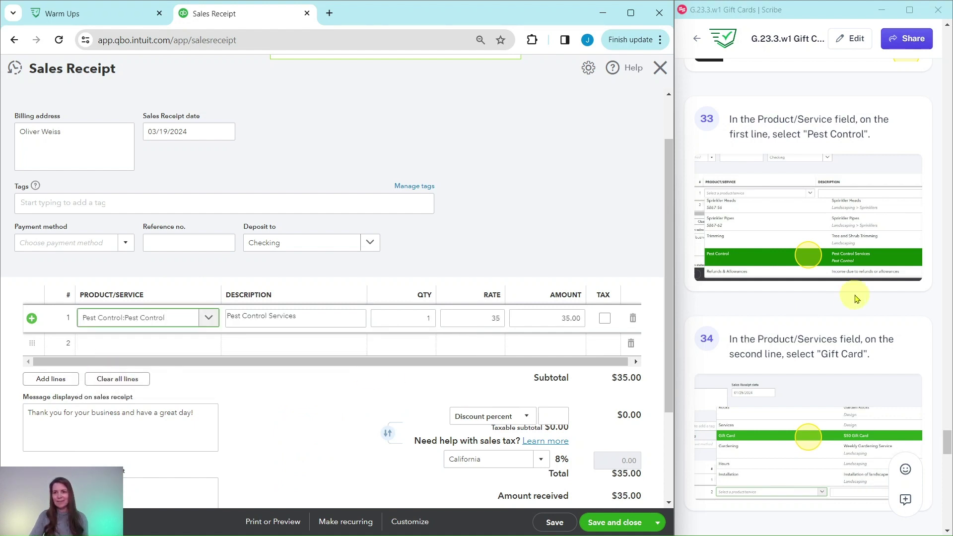
Step: Add the Gift Card item as the product on the second line, below Pest Control
scroll(820, 278, down, 2)
scroll(821, 278, down, 2)
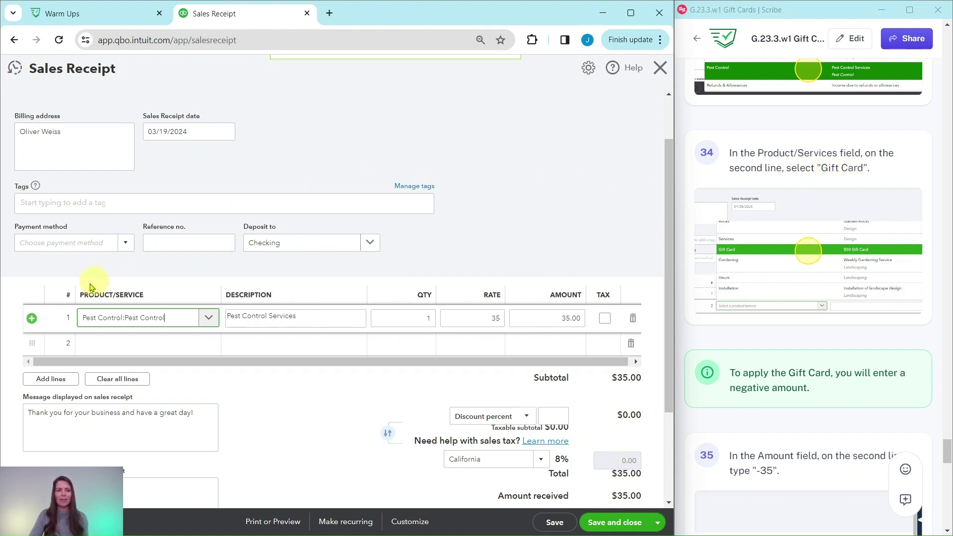
click(179, 343)
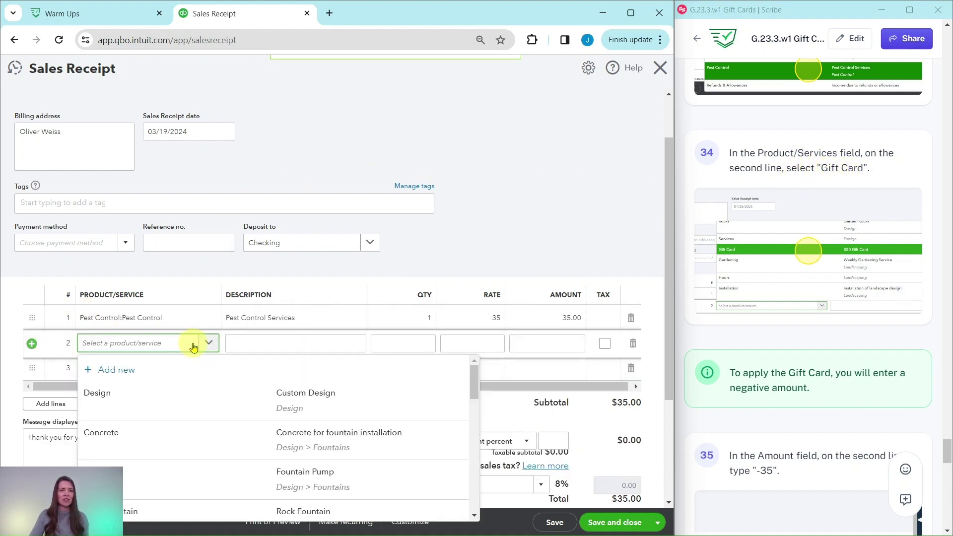
text(gift)
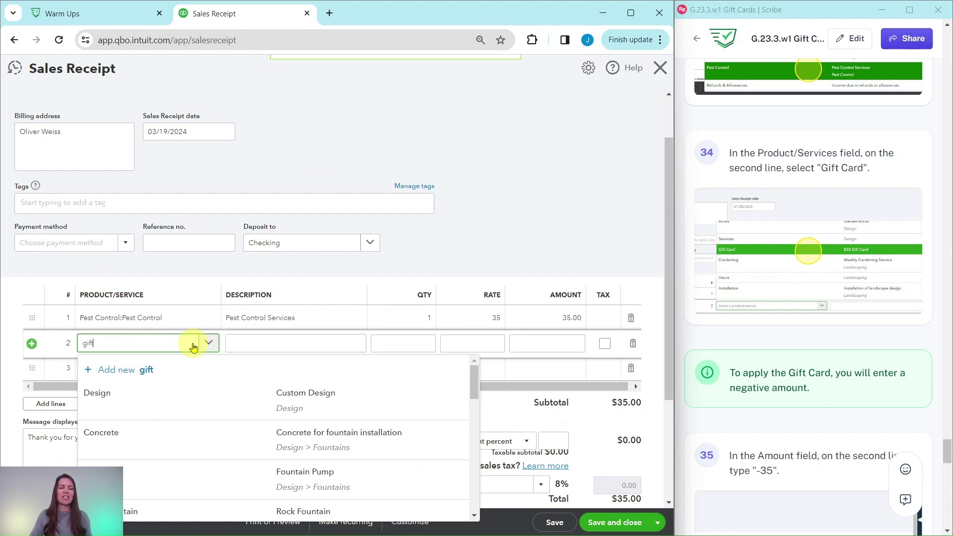
scroll(201, 352, down, 1)
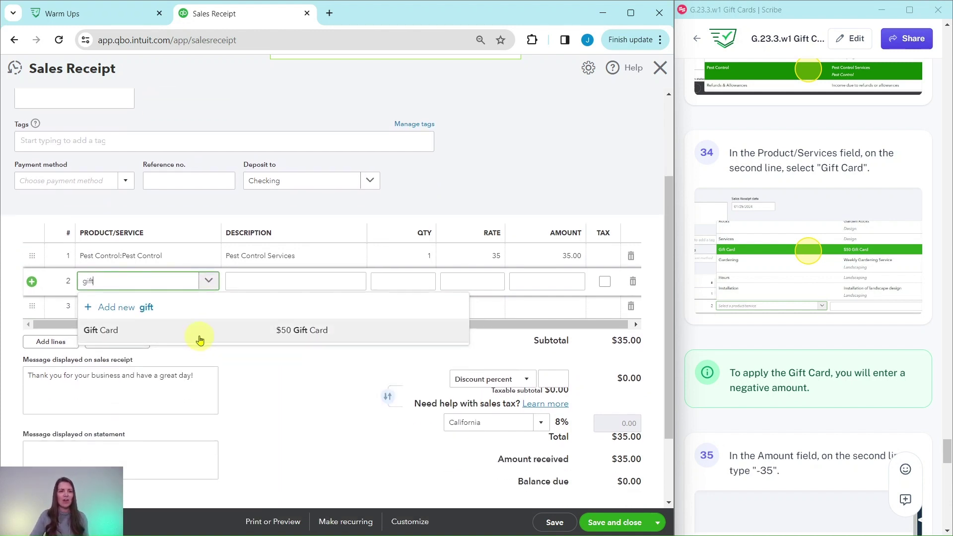
click(97, 330)
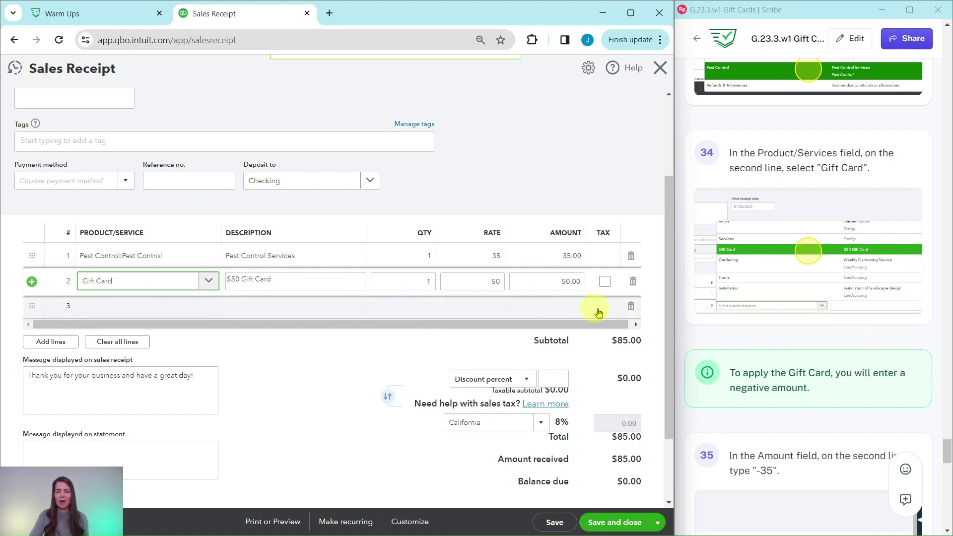
Step: Set the rate on the sales receipt's Gift Card line to -35, and save and close the receipt
scroll(759, 347, down, 4)
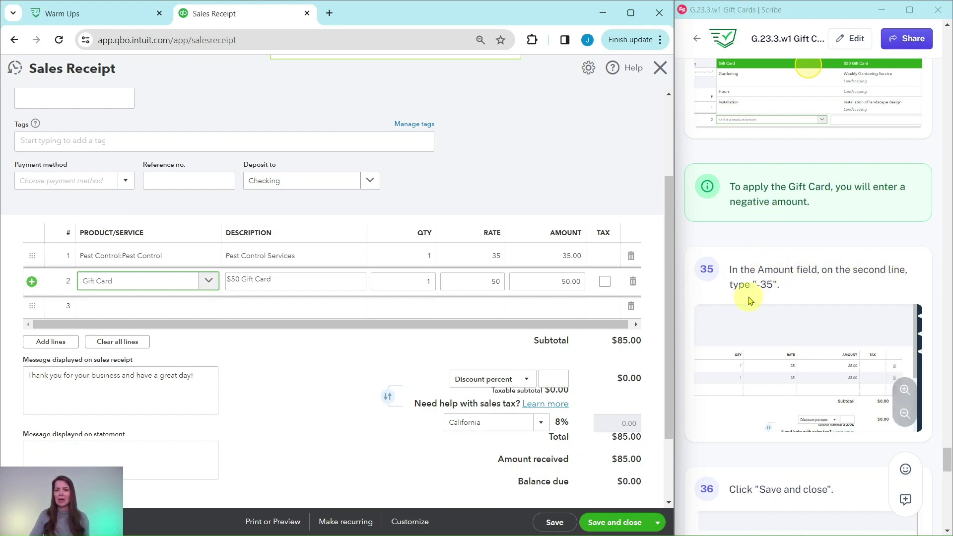
click(491, 281)
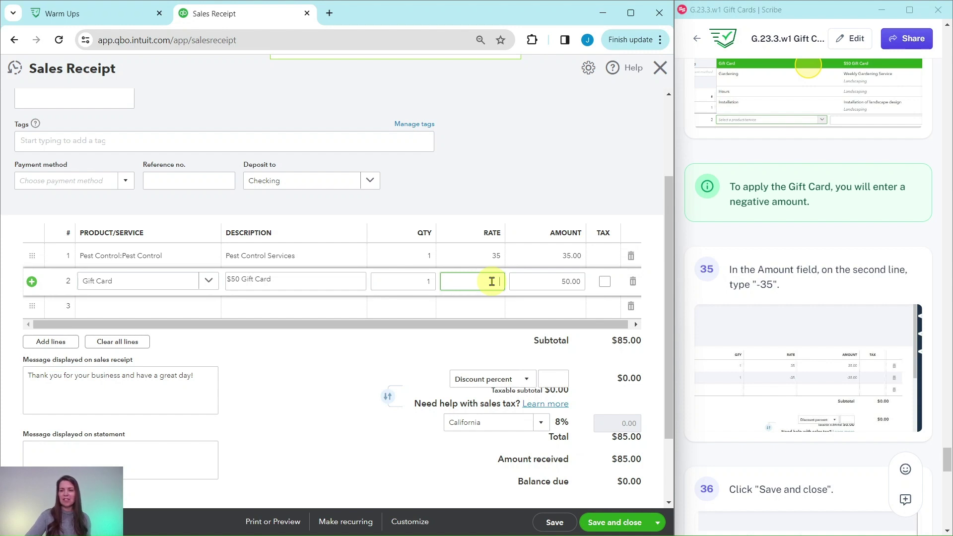
text(-3)
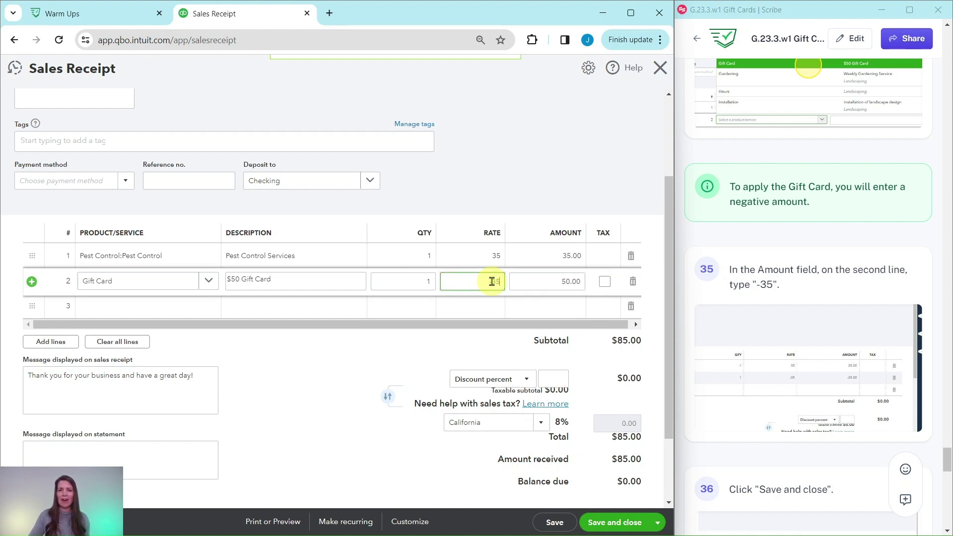
text(5)
click(325, 366)
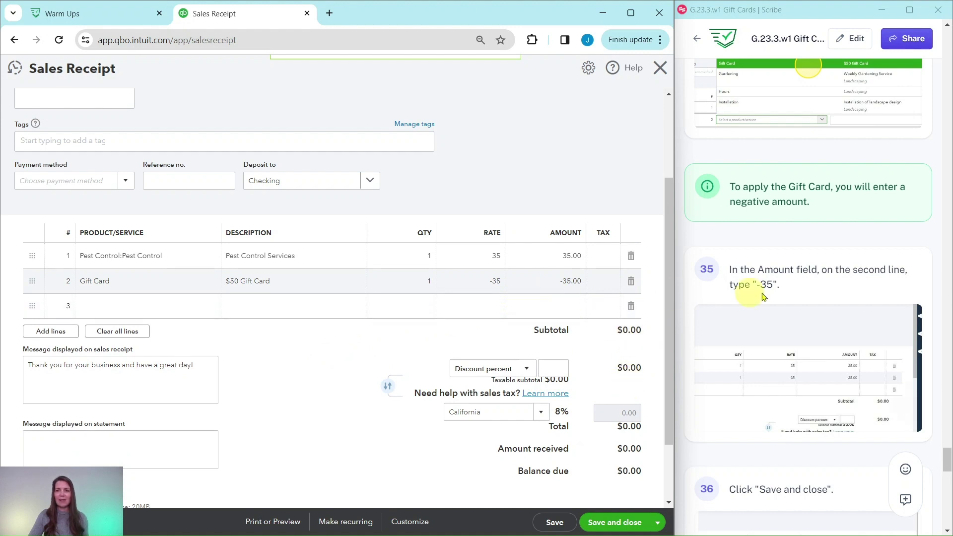
scroll(793, 297, down, 3)
scroll(792, 297, down, 4)
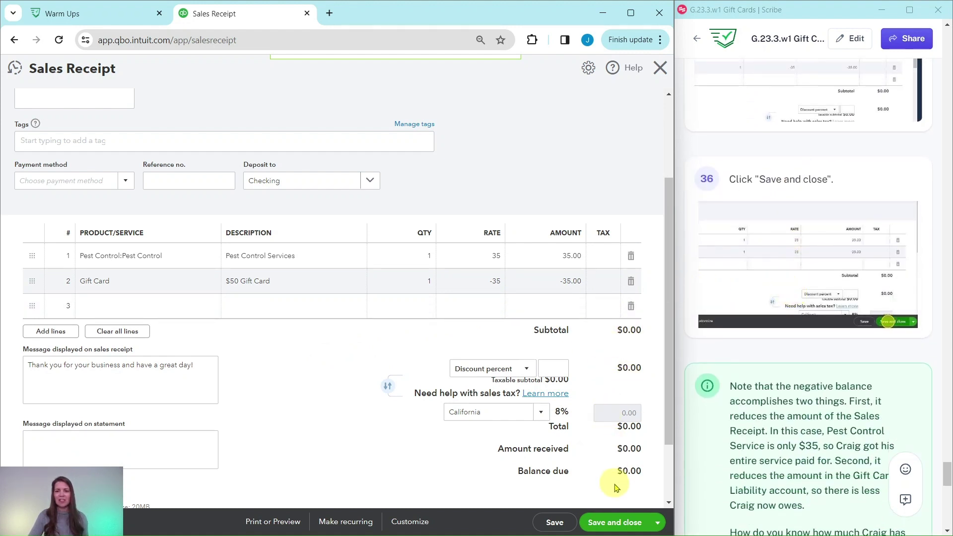
click(623, 523)
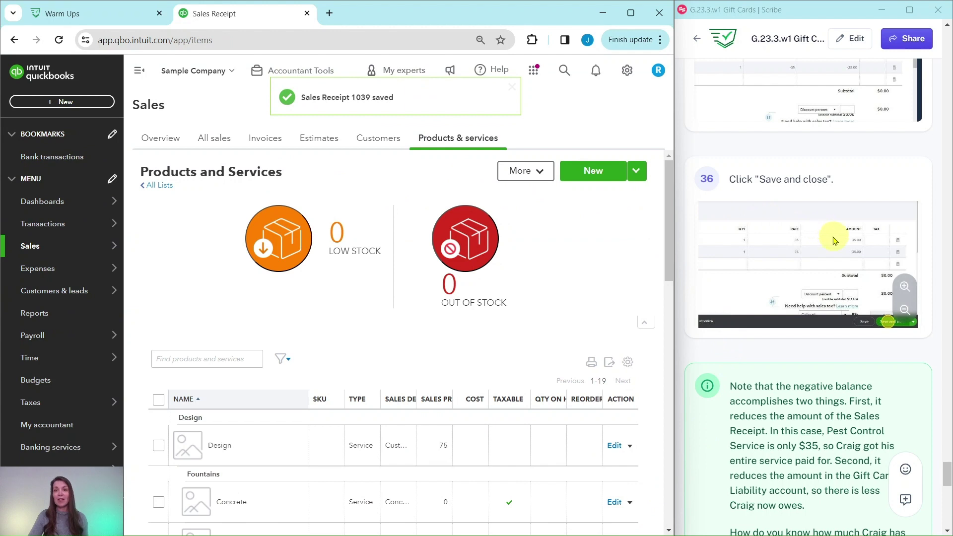
Step: Read the guide's note on the negative gift card amount and its Final Thoughts on tracking individual card balances
scroll(788, 213, down, 5)
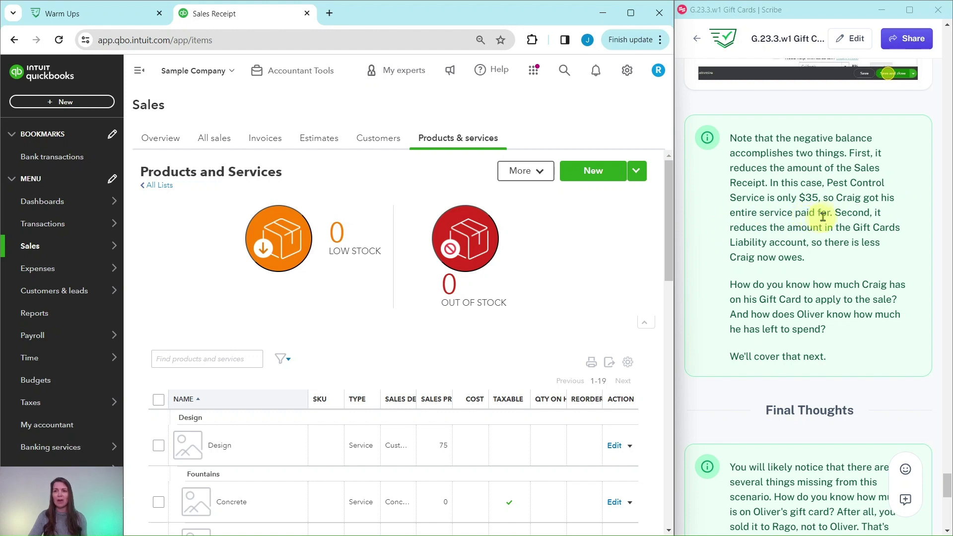
scroll(822, 216, down, 1)
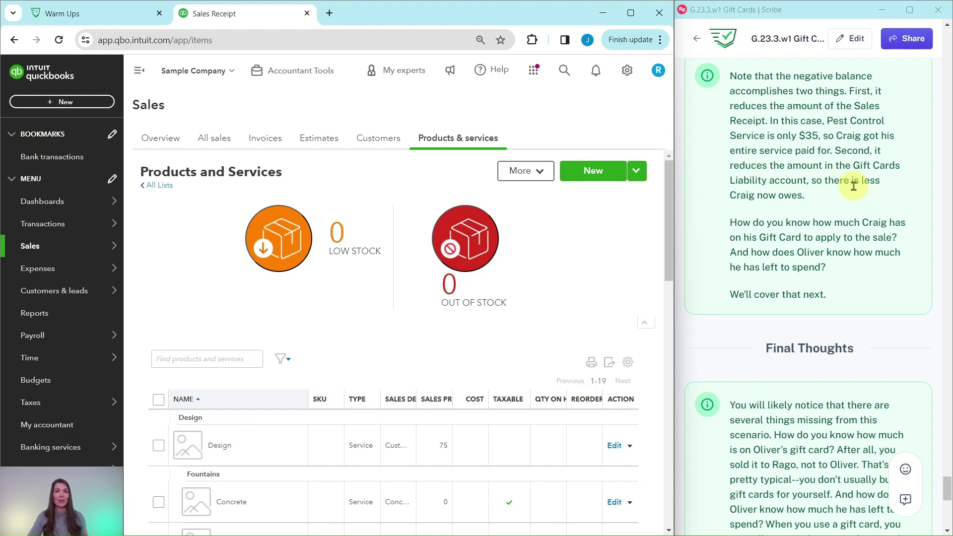
scroll(860, 191, down, 1)
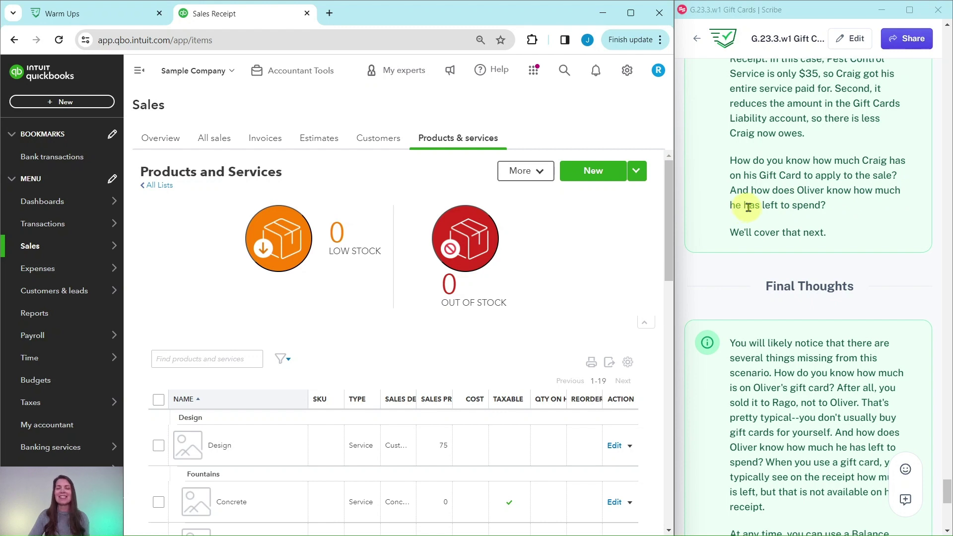
scroll(821, 204, down, 4)
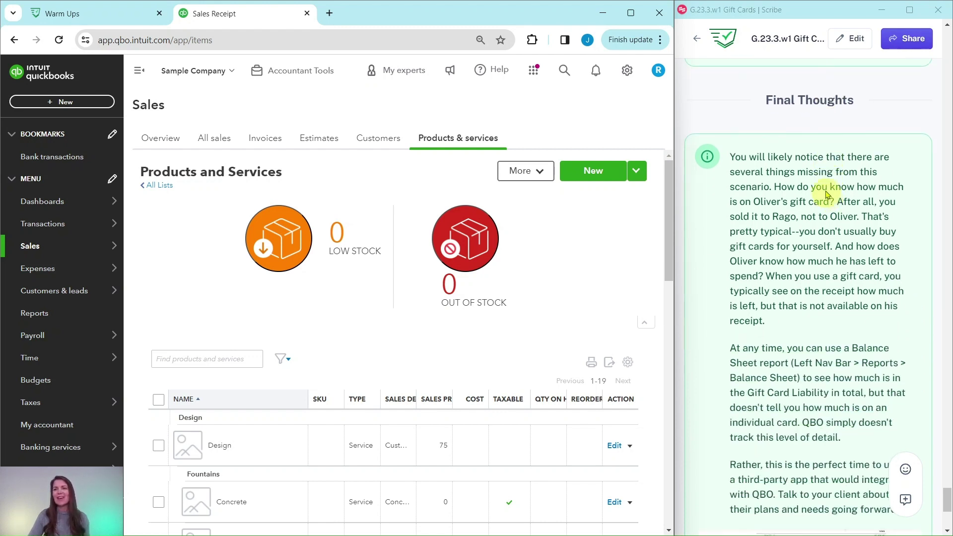
scroll(793, 144, down, 1)
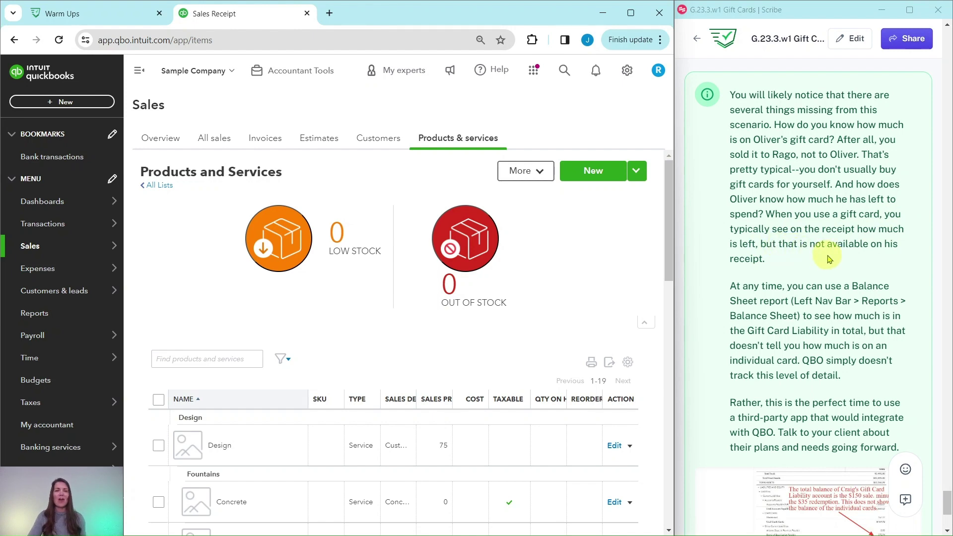
scroll(827, 241, down, 4)
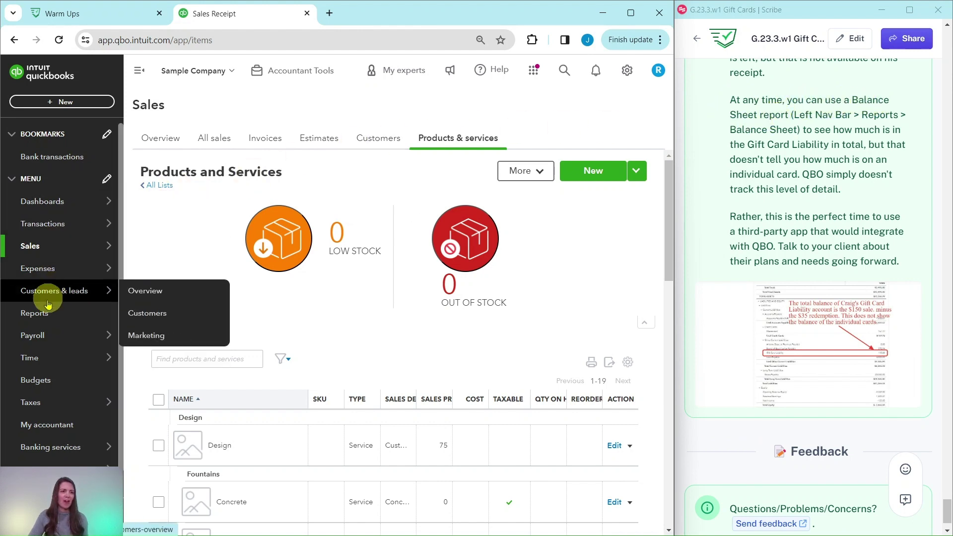
Step: Open the Balance Sheet report and check the Gift Card Liability account under Other Current Liabilities
click(33, 318)
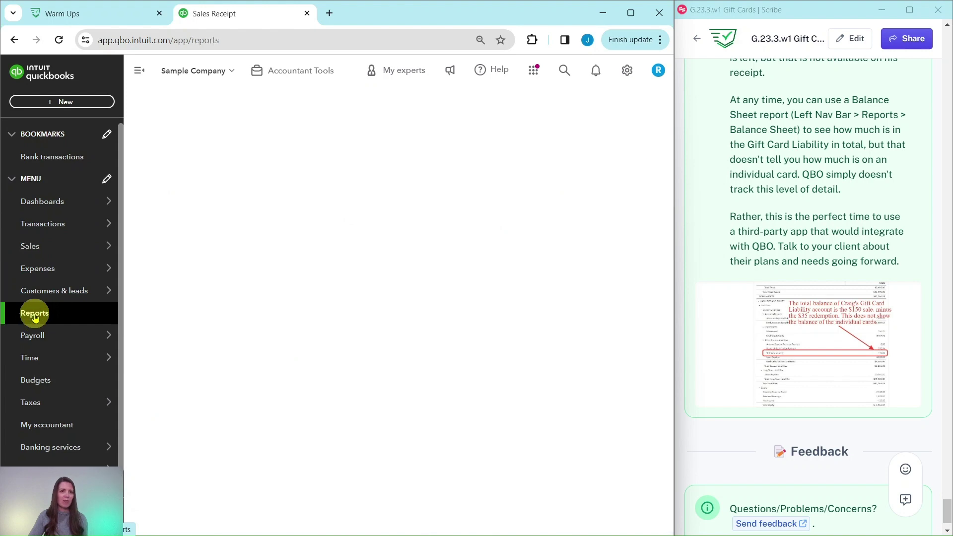
click(222, 283)
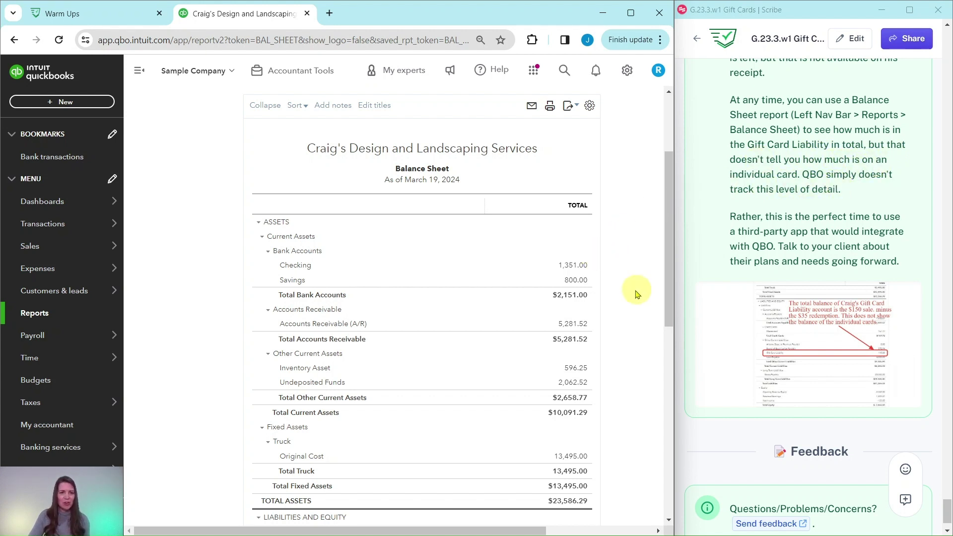
scroll(637, 293, down, 1)
scroll(635, 293, down, 5)
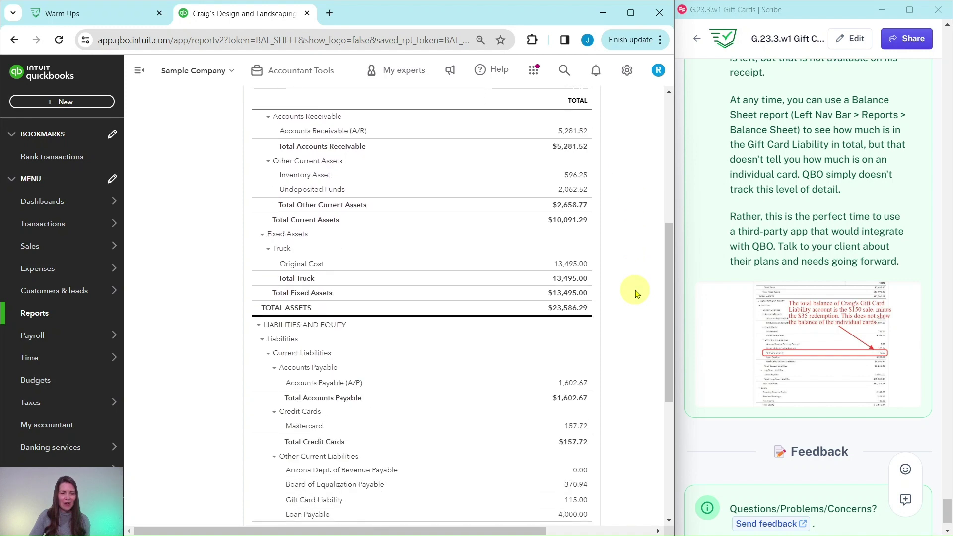